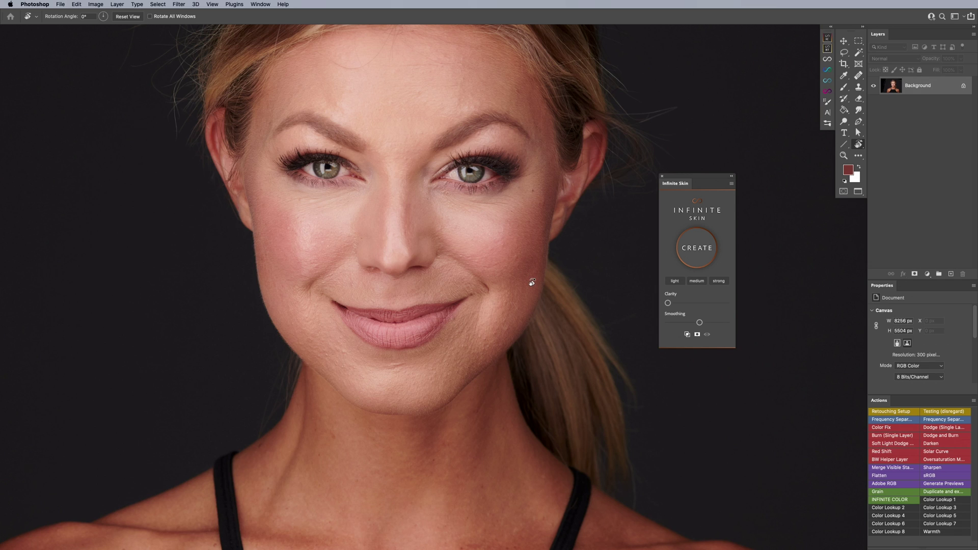
Zoom in around the mouth until the lips and chin fill the window.
key(z)
click(451, 334)
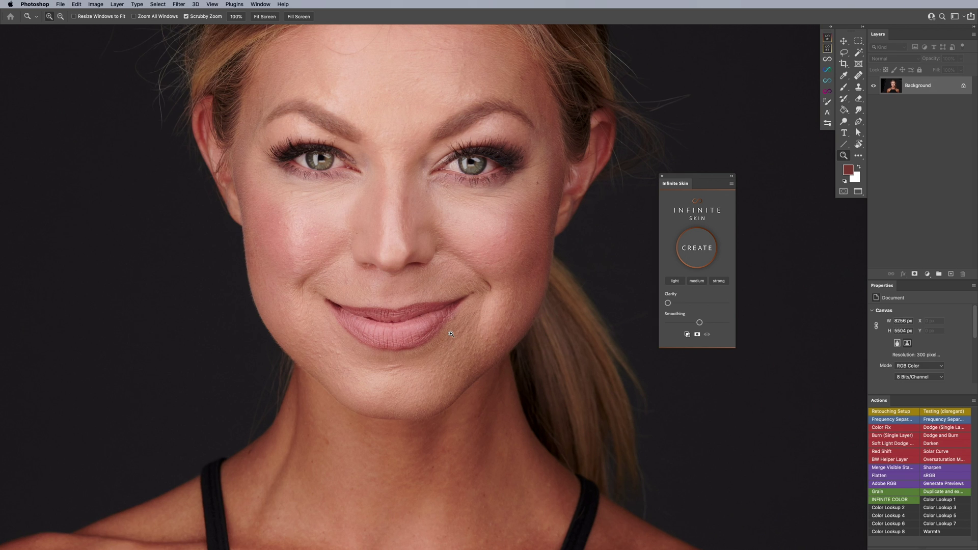
click(452, 334)
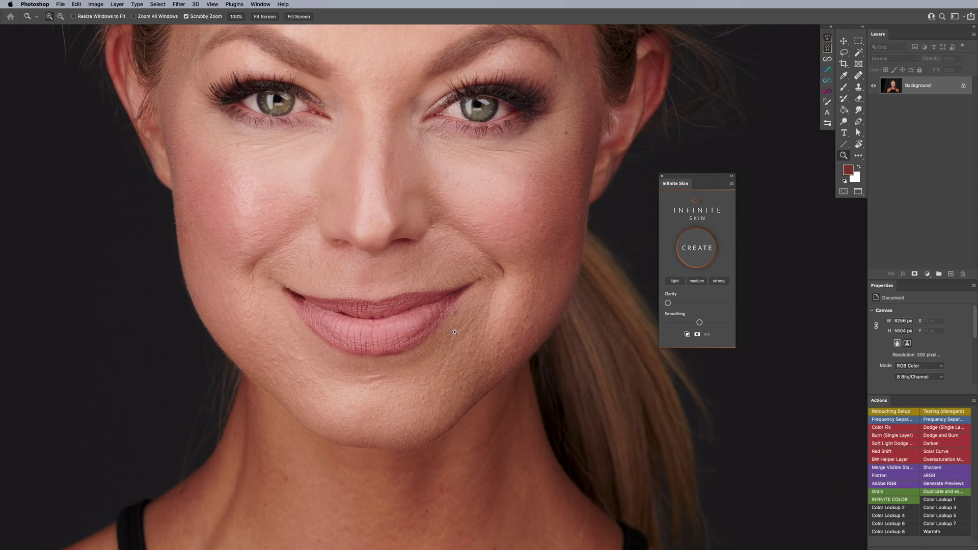
click(499, 328)
click(485, 327)
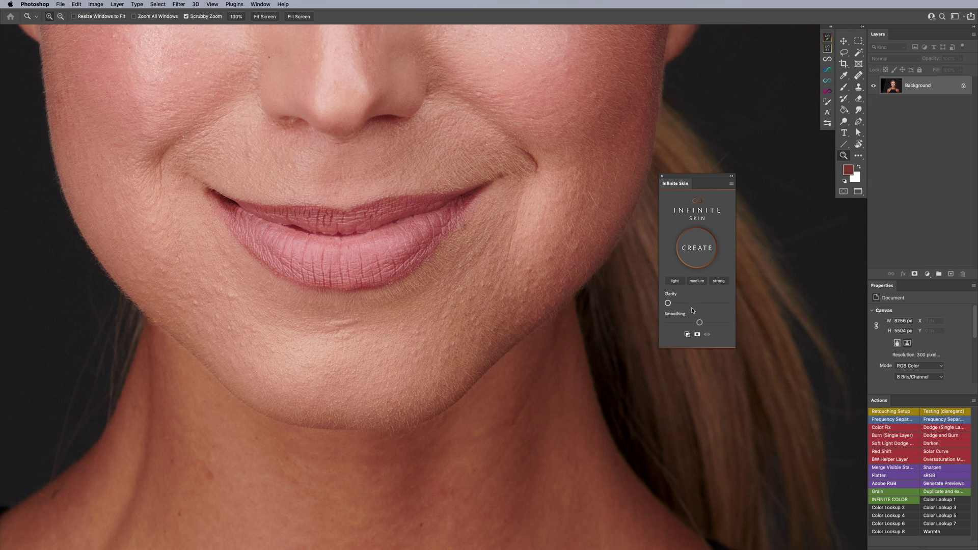
Set Infinite Skin Smoothing to 0 and Clarity to its minimum after testing other Clarity amounts.
drag(699, 322, 657, 323)
mouse_move(668, 302)
mouse_down()
mouse_move(694, 302)
mouse_move(670, 303)
mouse_up()
click(681, 283)
drag(726, 304, 667, 303)
Create the Infinite Skin layer group, then set up a 150 px Soft Round brush at 100% flow.
click(698, 249)
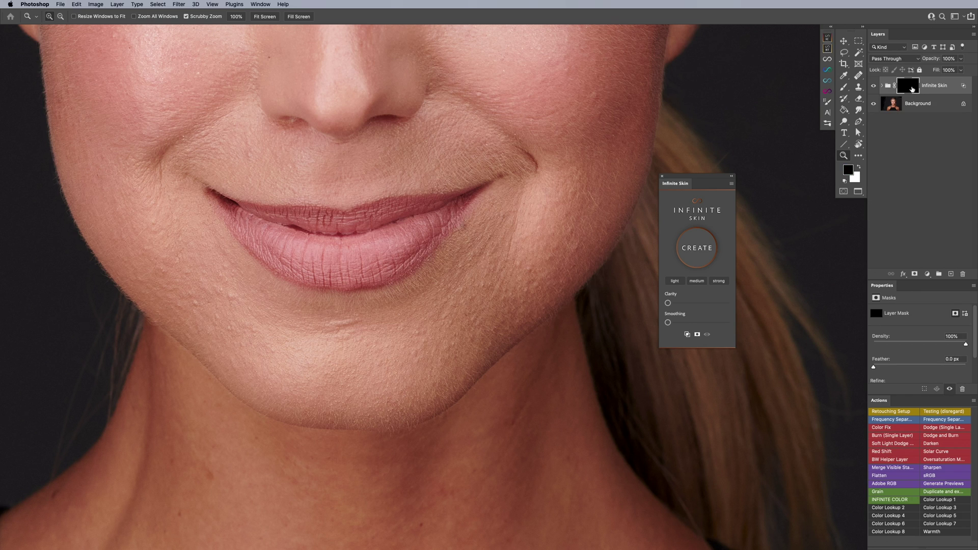
click(845, 88)
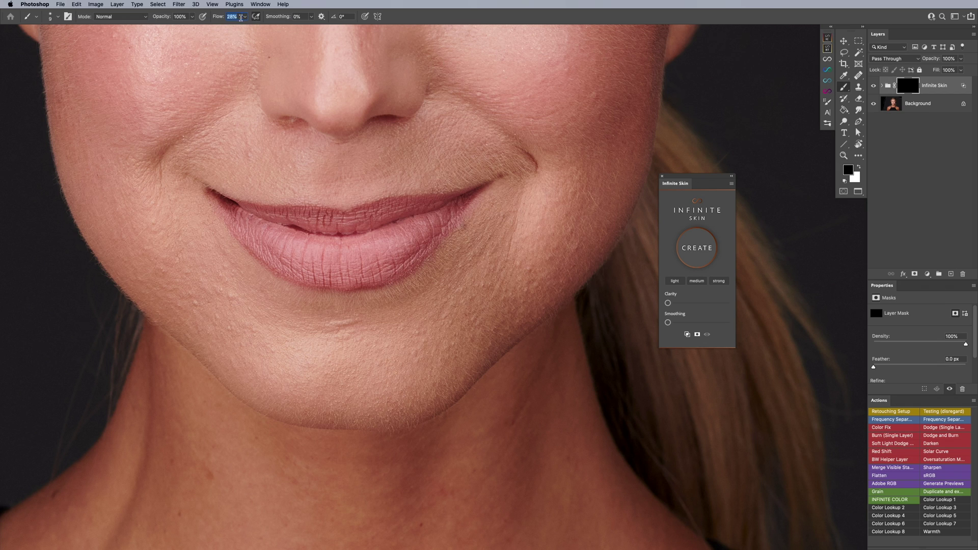
drag(218, 17, 254, 17)
key(bracketright)
key(bracketright)
key(bracketright)
key(bracketright)
key(bracketright)
key(bracketright)
key(bracketright)
key(bracketright)
key(bracketright)
key(bracketright)
key(bracketright)
key(bracketright)
key(bracketright)
key(bracketright)
click(54, 19)
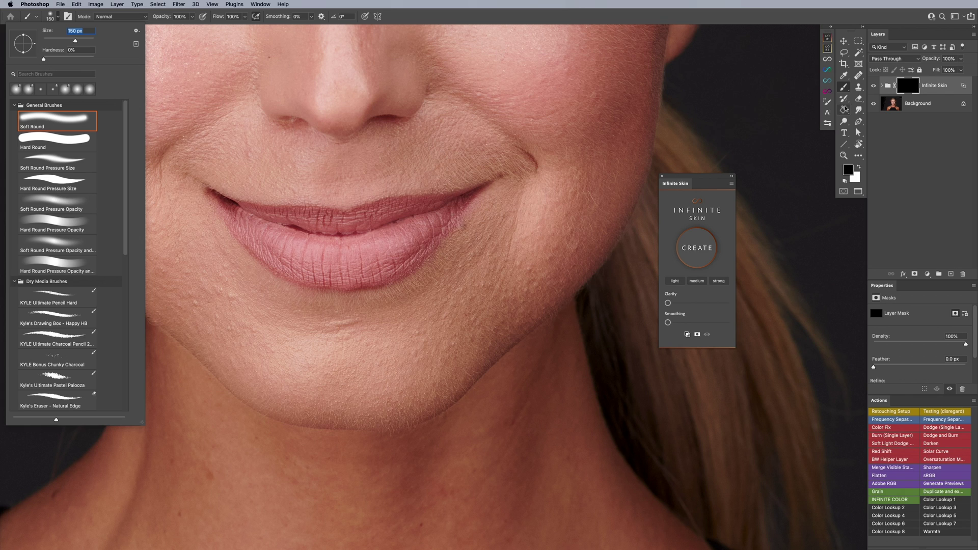
click(844, 91)
click(844, 90)
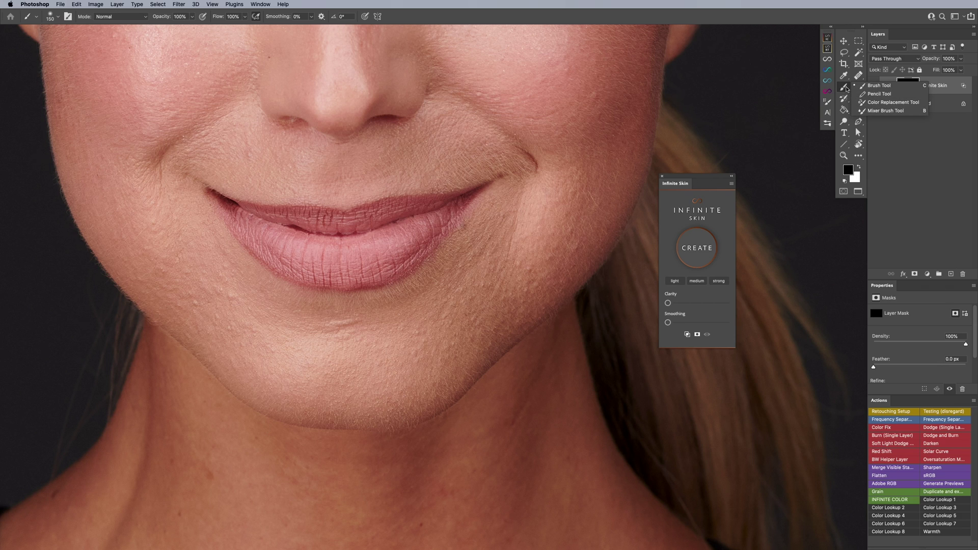
Paint white on the Infinite Skin mask around the lips and chin with a 150 px brush.
click(846, 89)
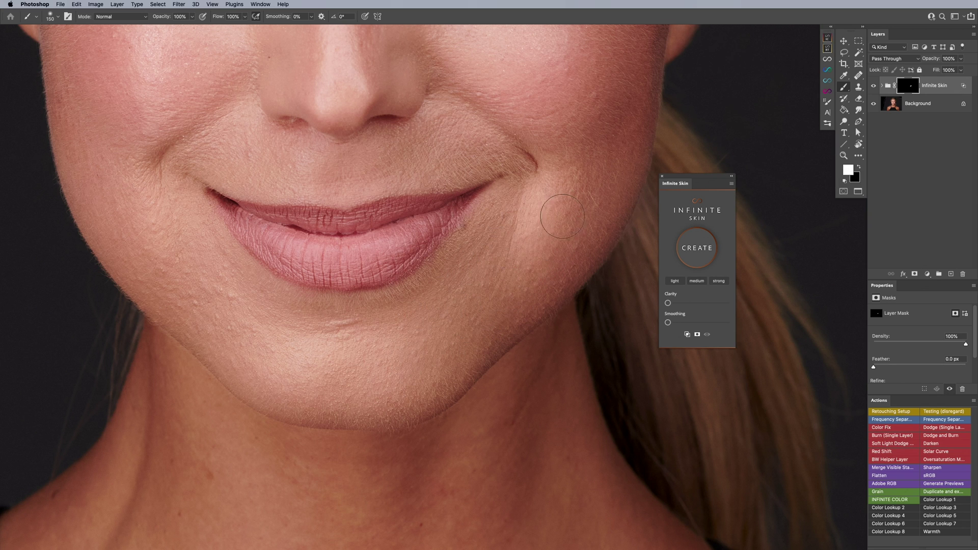
scroll(511, 279, up, 2)
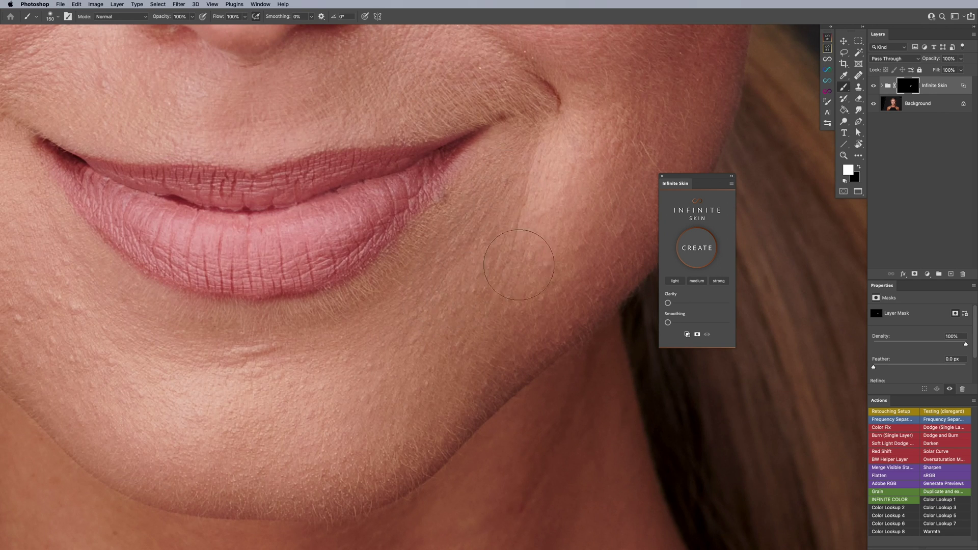
scroll(441, 333, down, 2)
scroll(440, 333, left, 2)
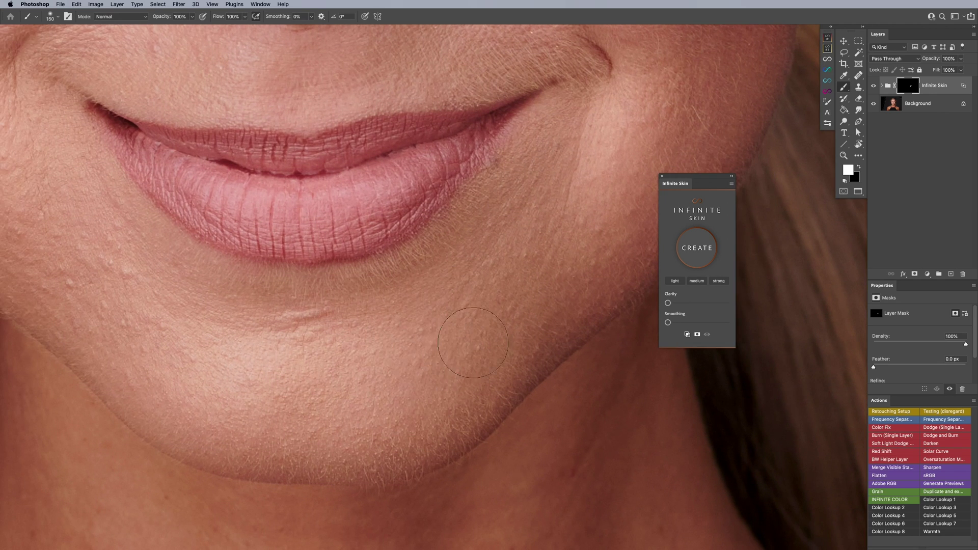
key(bracketleft)
scroll(518, 288, up, 3)
scroll(518, 288, right, 3)
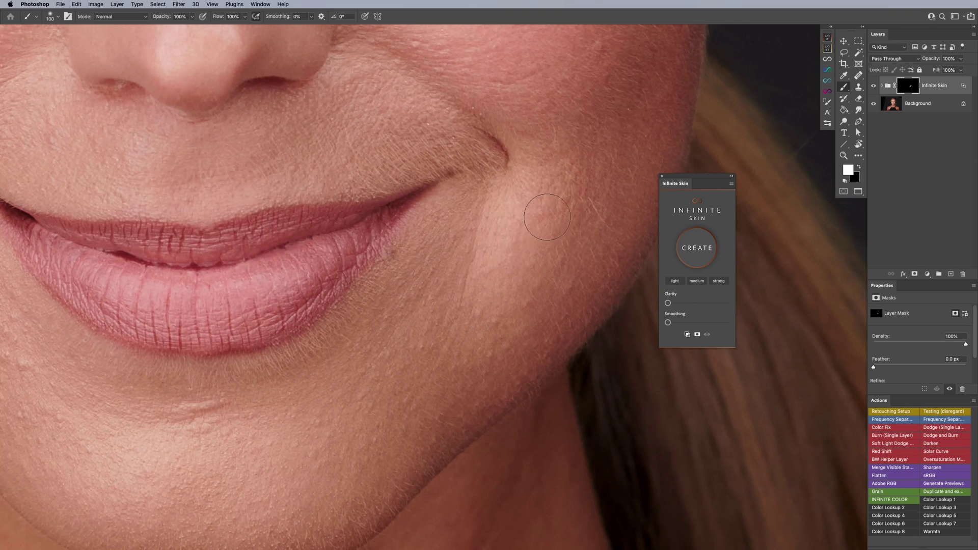
key(bracketright)
scroll(610, 200, up, 3)
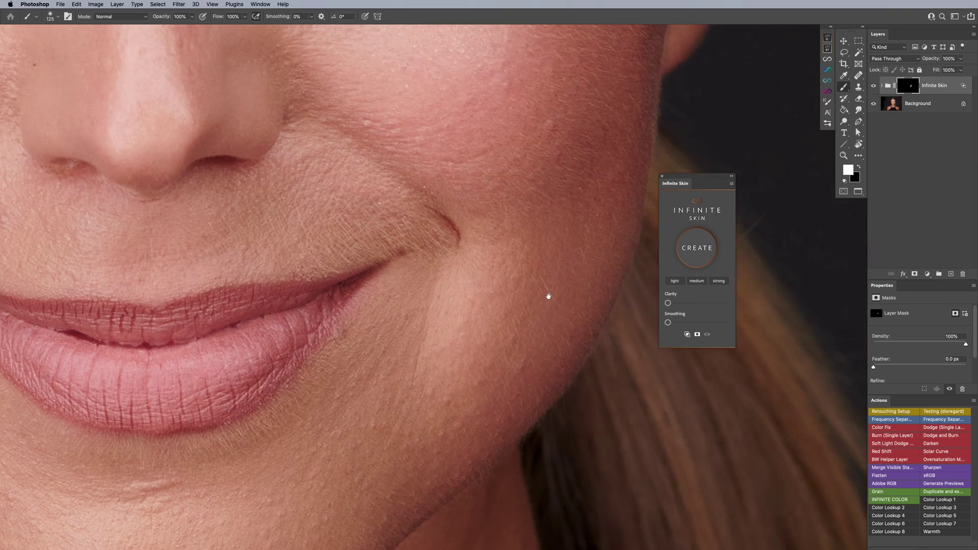
key(bracketright)
scroll(509, 349, down, 1)
drag(451, 325, 501, 276)
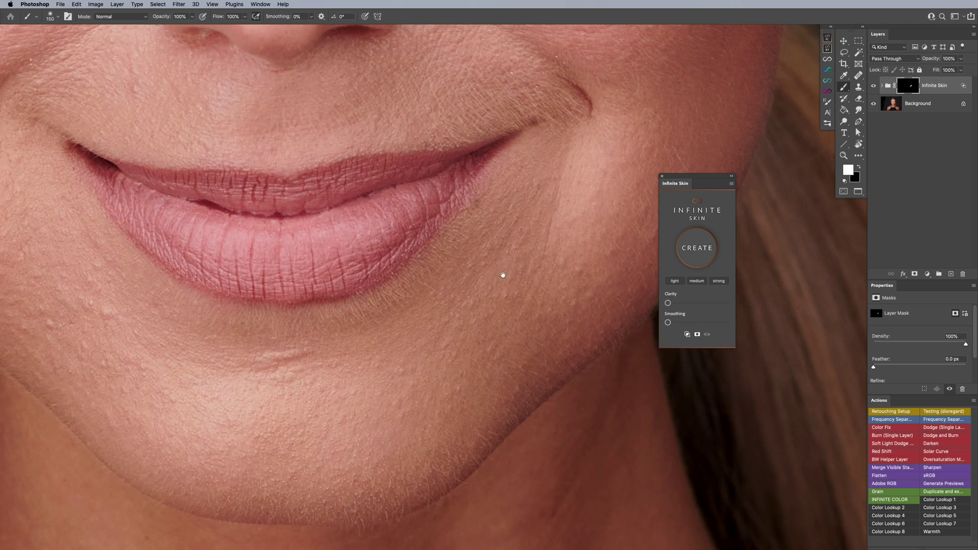
drag(445, 335, 517, 298)
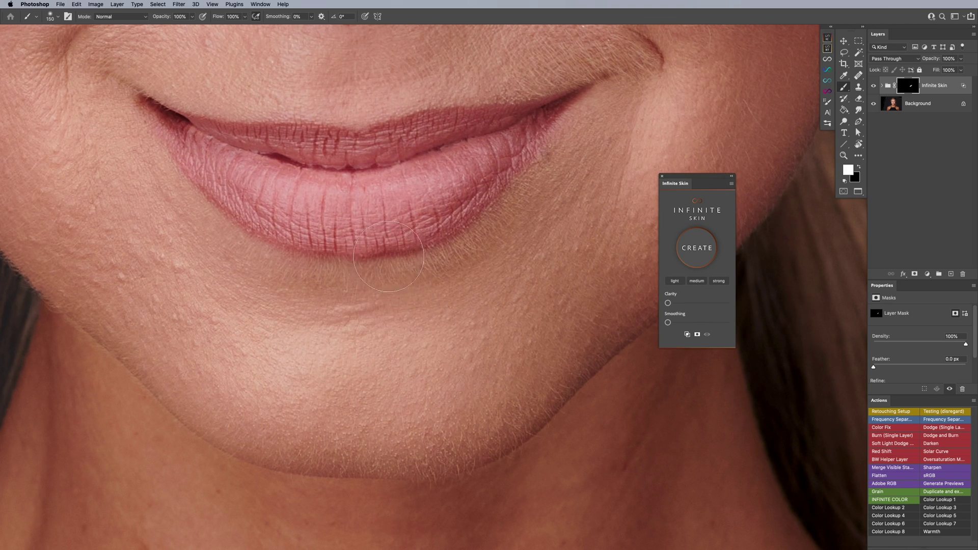
Lower brush flow to 10% and keep painting the mask over cheek and chin at 125–150 px.
key(shift+1)
scroll(273, 300, left, 5)
scroll(288, 318, up, 2)
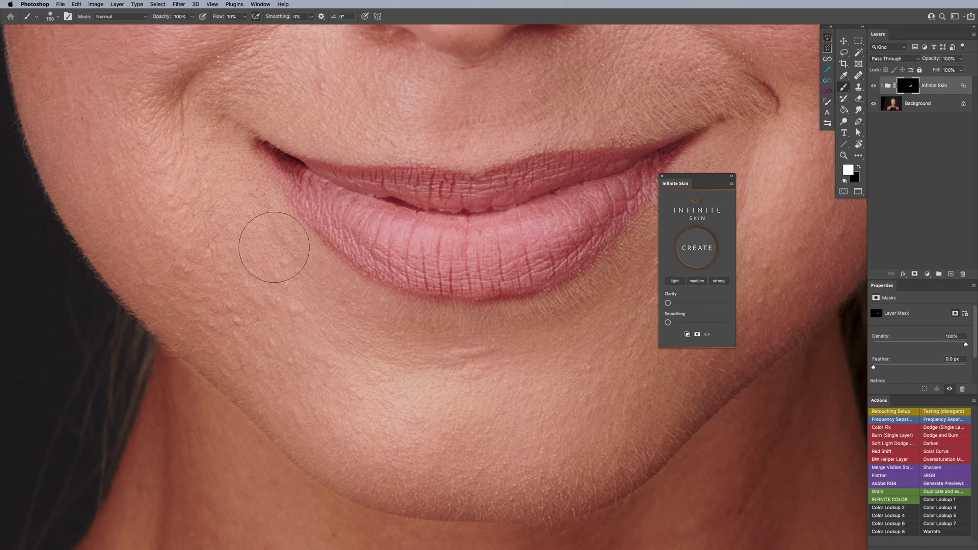
scroll(236, 234, up, 3)
scroll(236, 235, left, 2)
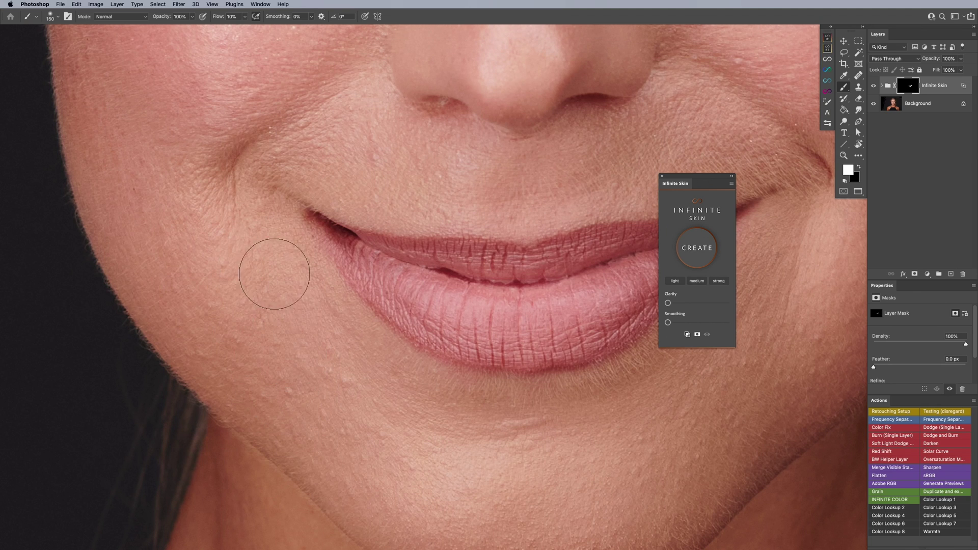
scroll(435, 388, down, 4)
scroll(434, 388, right, 4)
key(bracketleft)
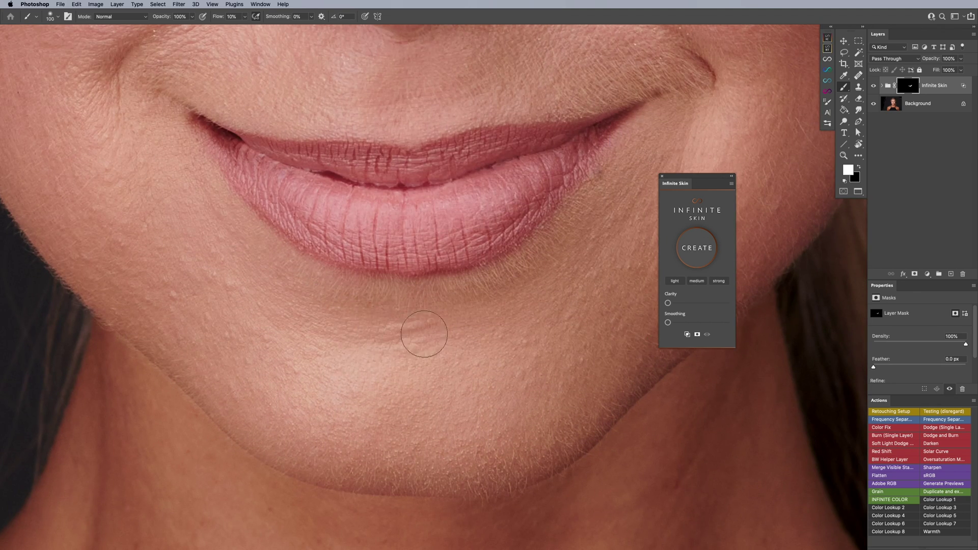
scroll(256, 258, up, 3)
scroll(255, 258, left, 5)
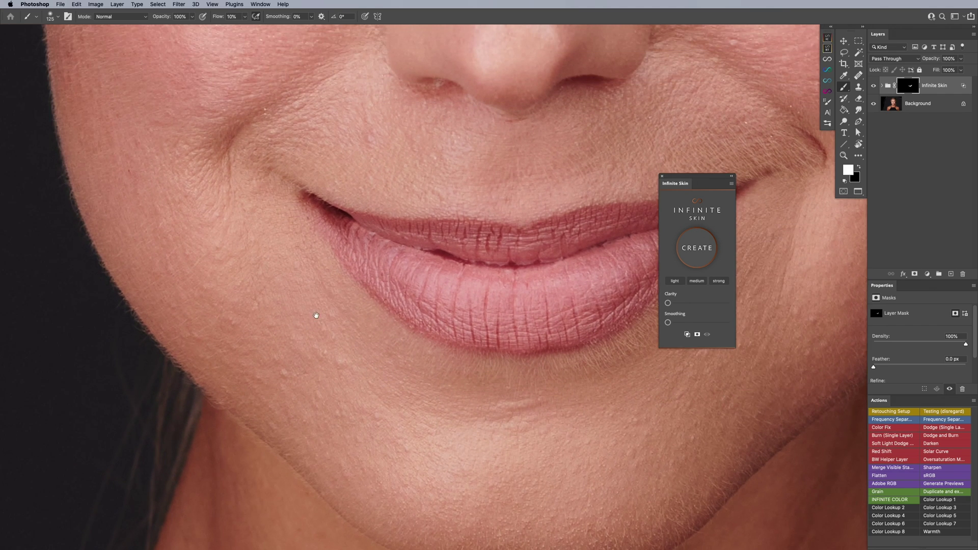
key(bracketright)
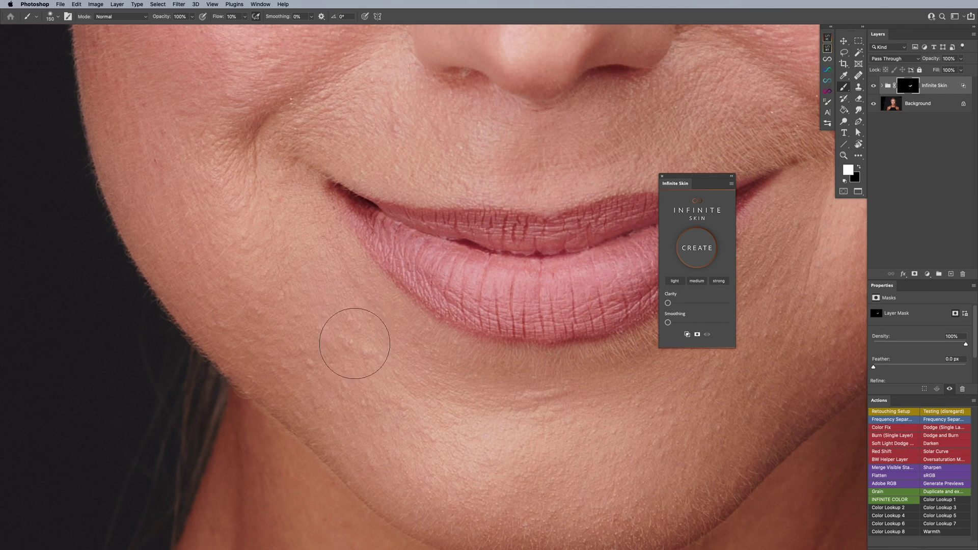
scroll(275, 291, up, 3)
scroll(275, 290, left, 2)
key(bracketleft)
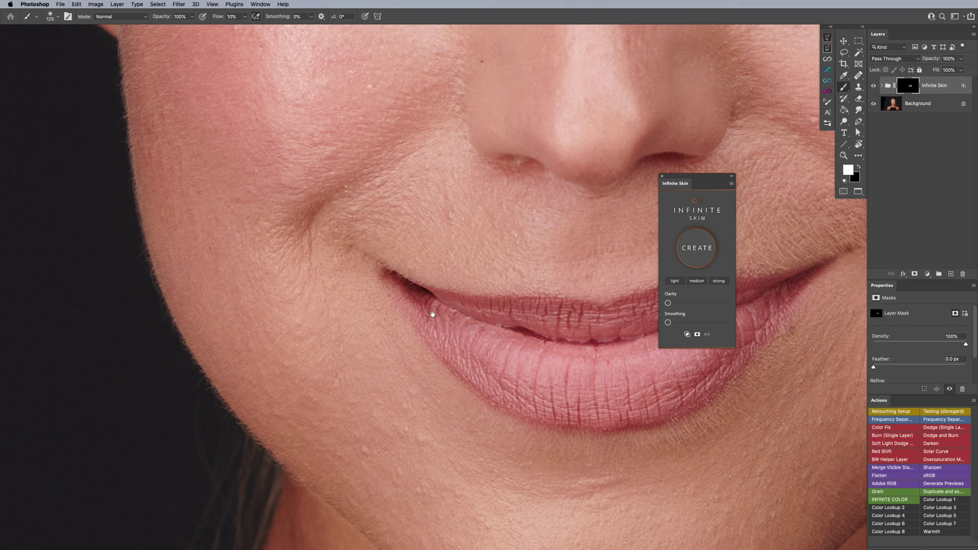
Paint the mask under the nose at 100–125 px and raise Infinite Skin Clarity to maximum.
drag(433, 313, 404, 345)
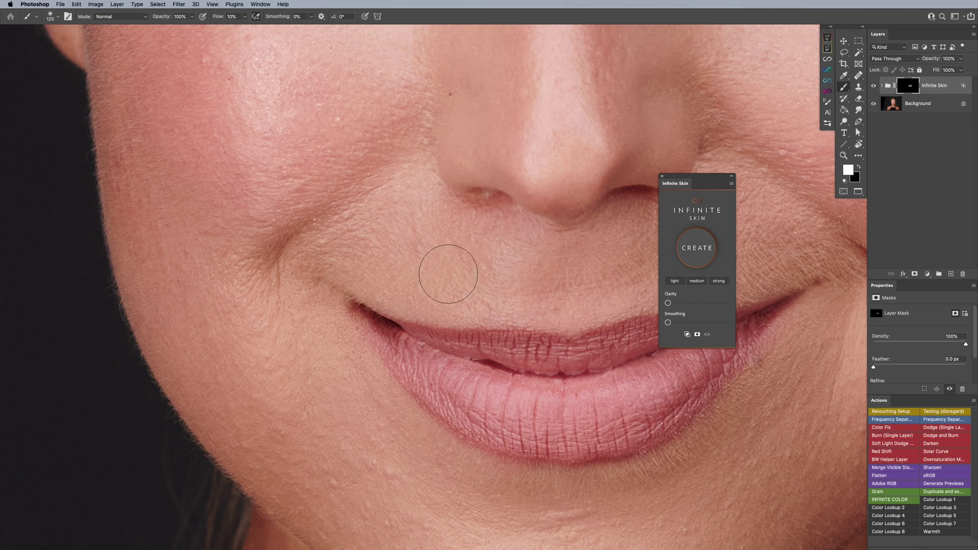
scroll(489, 257, right, 5)
key(bracketleft)
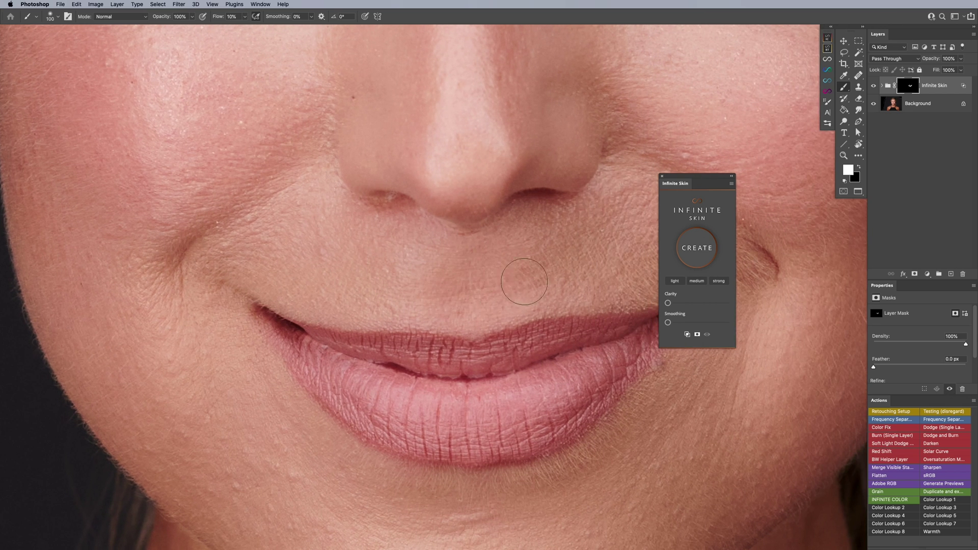
scroll(514, 275, right, 6)
scroll(514, 275, up, 2)
key(bracketright)
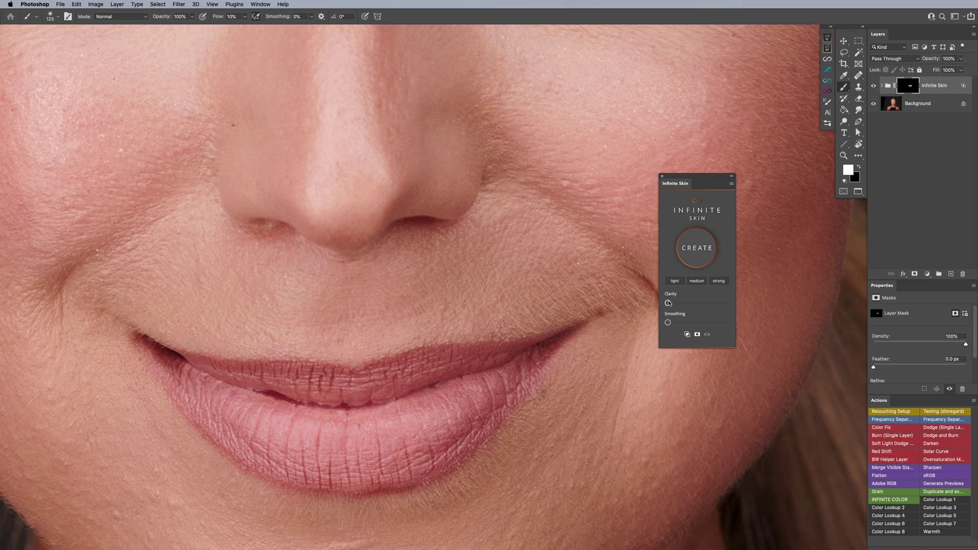
drag(683, 305, 736, 301)
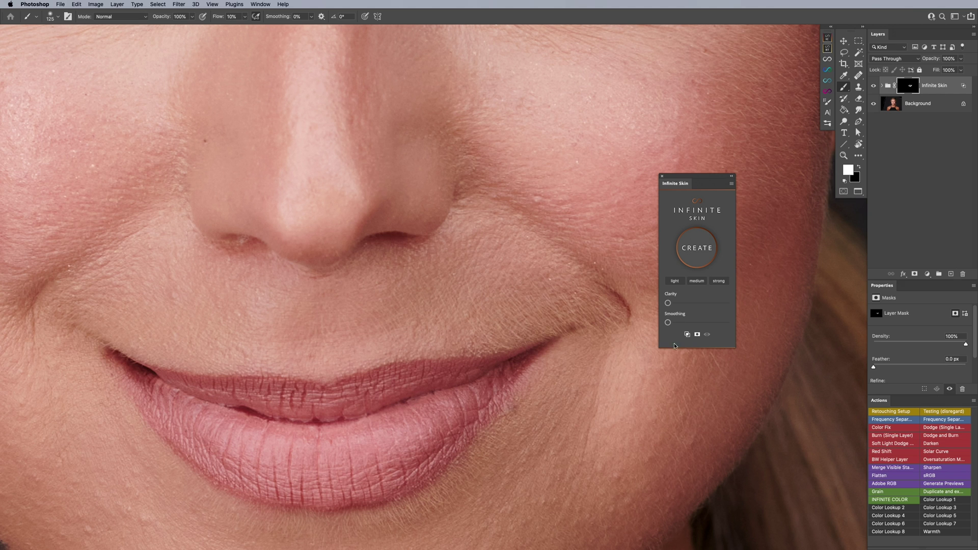
Paint softening over the outer cheek with a 175 px brush.
drag(532, 265, 503, 288)
key(bracketright)
key(bracketright)
drag(595, 284, 492, 304)
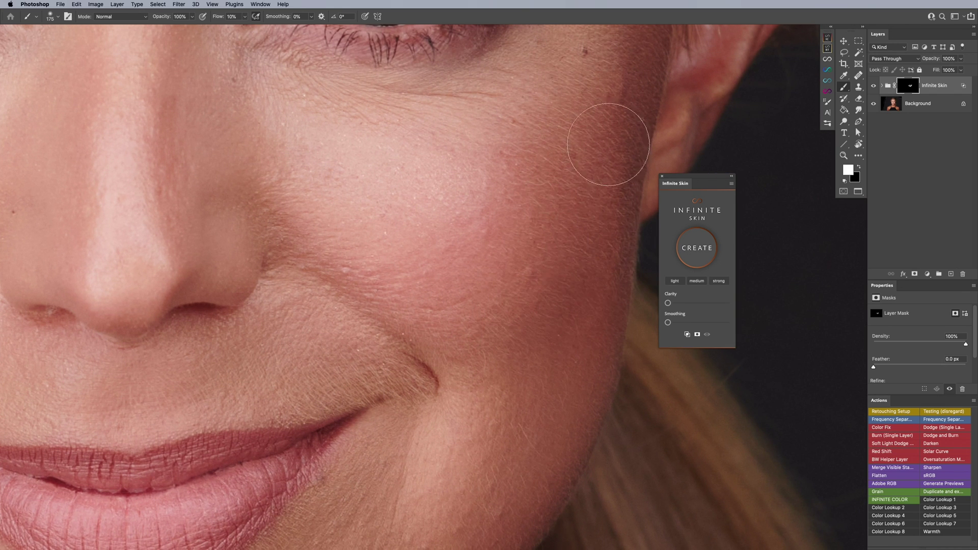
Continue painting the mask around the nose, smile lines and cheeks, varying the brush 125–175 px.
drag(343, 227, 501, 178)
key(bracketleft)
key(bracketleft)
scroll(249, 243, left, 5)
key(bracketright)
key(bracketright)
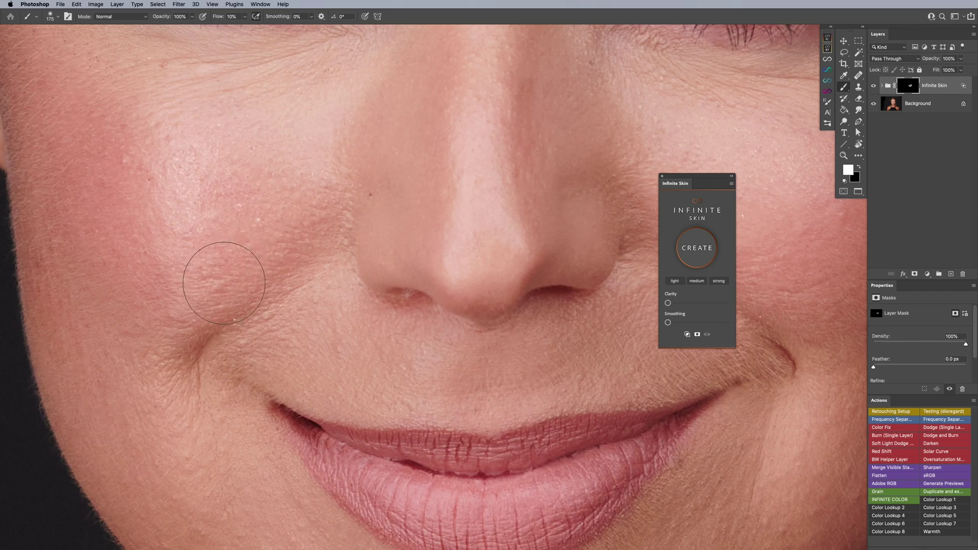
scroll(161, 264, left, 5)
scroll(160, 264, up, 2)
key(bracketleft)
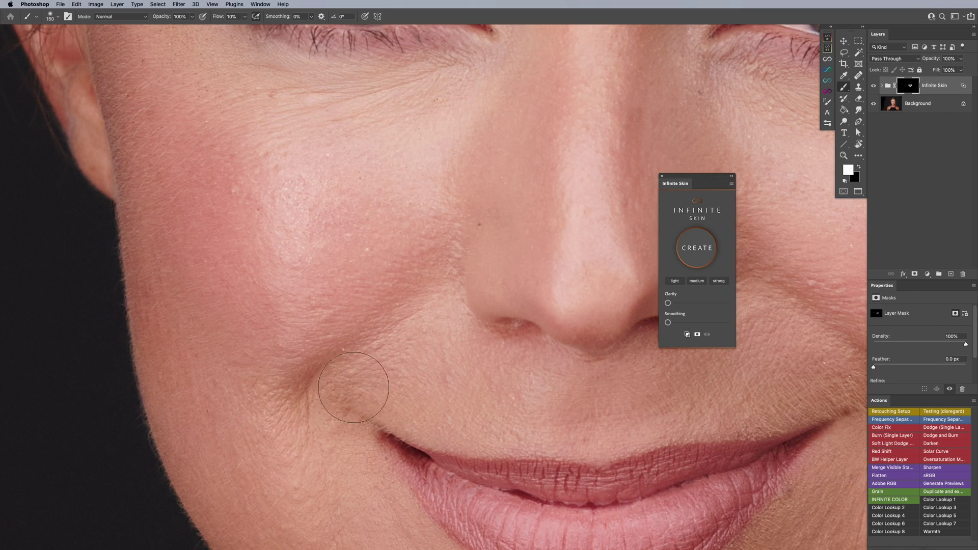
scroll(393, 271, right, 4)
scroll(394, 271, down, 2)
scroll(394, 272, right, 2)
scroll(394, 271, down, 1)
key(bracketleft)
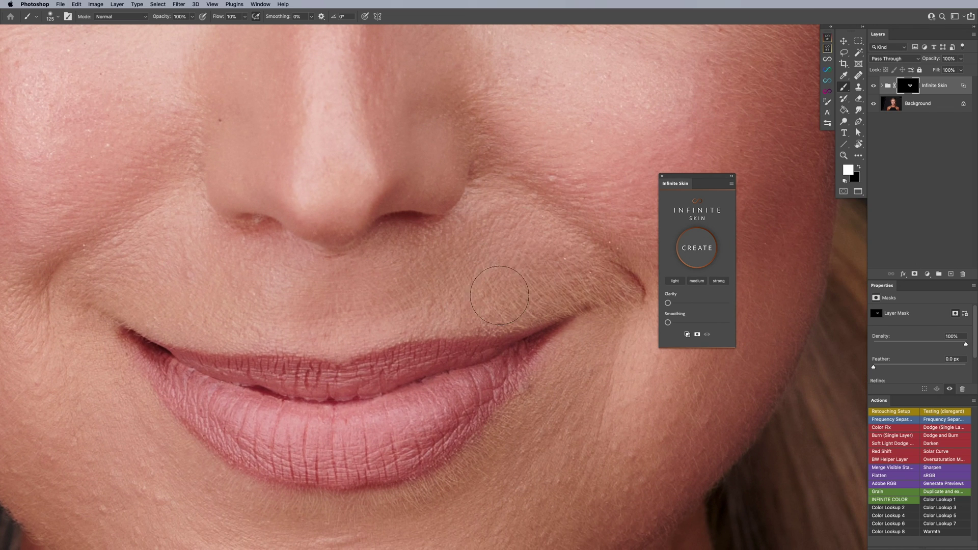
scroll(509, 214, right, 4)
scroll(509, 213, down, 2)
Paint more softening across the cheek at 150 px and show the mask as a red overlay.
key(bracketright)
drag(444, 282, 523, 264)
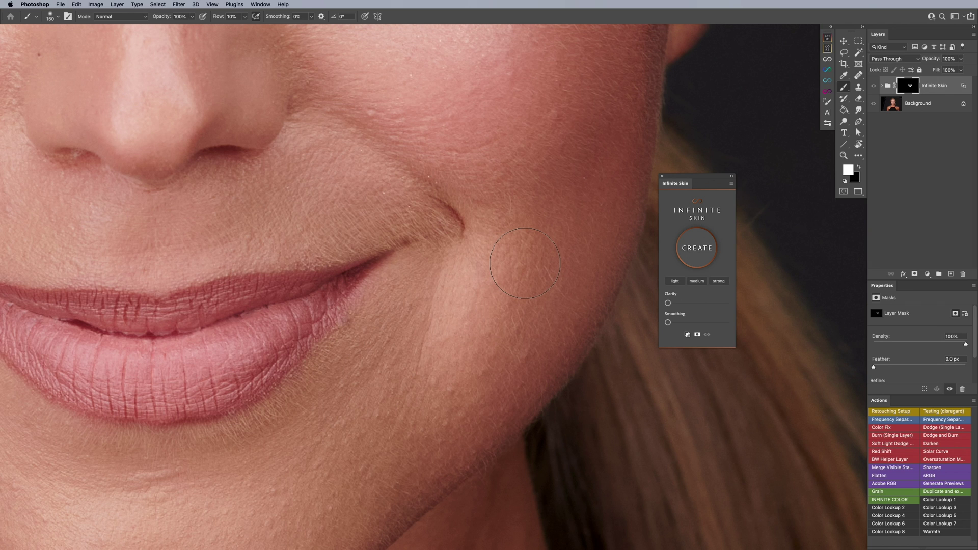
key(backslash)
key(bracketleft)
key(bracketleft)
key(bracketleft)
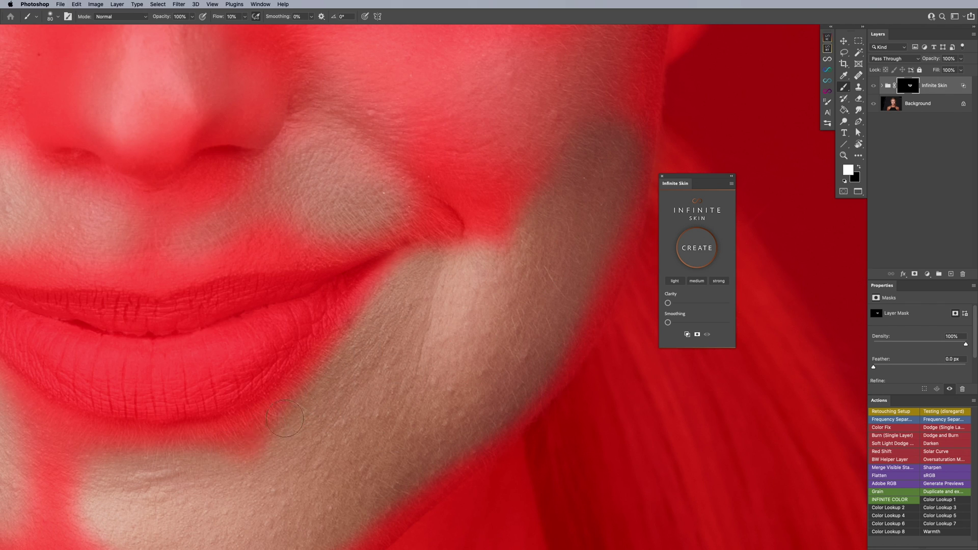
scroll(330, 418, left, 4)
scroll(330, 419, down, 2)
key(bracketright)
key(bracketright)
key(bracketright)
Extend the mask softening along the chin and beside the nose, then hide the red overlay.
mouse_move(207, 425)
mouse_down()
mouse_move(231, 444)
mouse_move(253, 437)
mouse_move(279, 449)
mouse_move(303, 503)
mouse_move(333, 493)
mouse_move(375, 445)
mouse_move(414, 431)
mouse_up()
scroll(441, 400, down, 2)
mouse_move(442, 399)
mouse_down()
mouse_move(440, 425)
mouse_move(413, 441)
mouse_up()
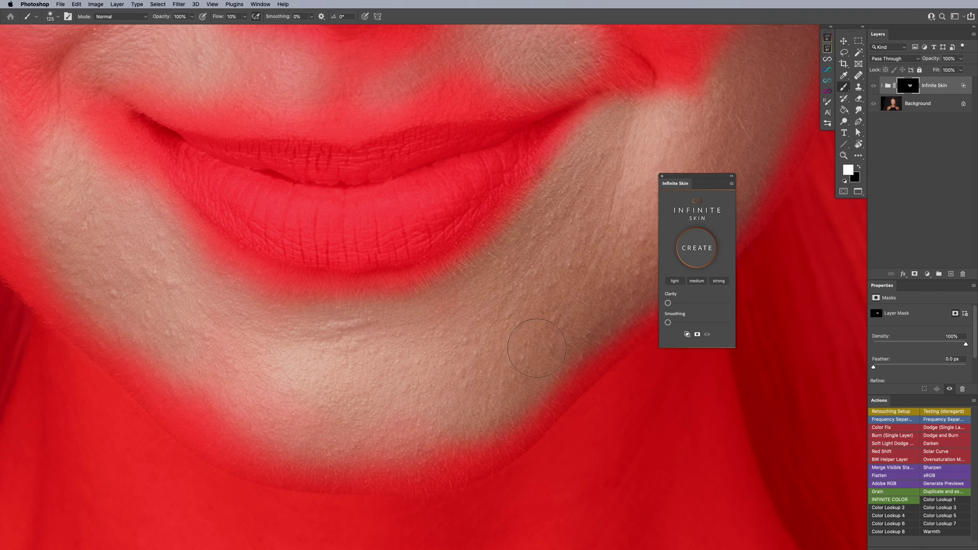
scroll(539, 343, down, 3)
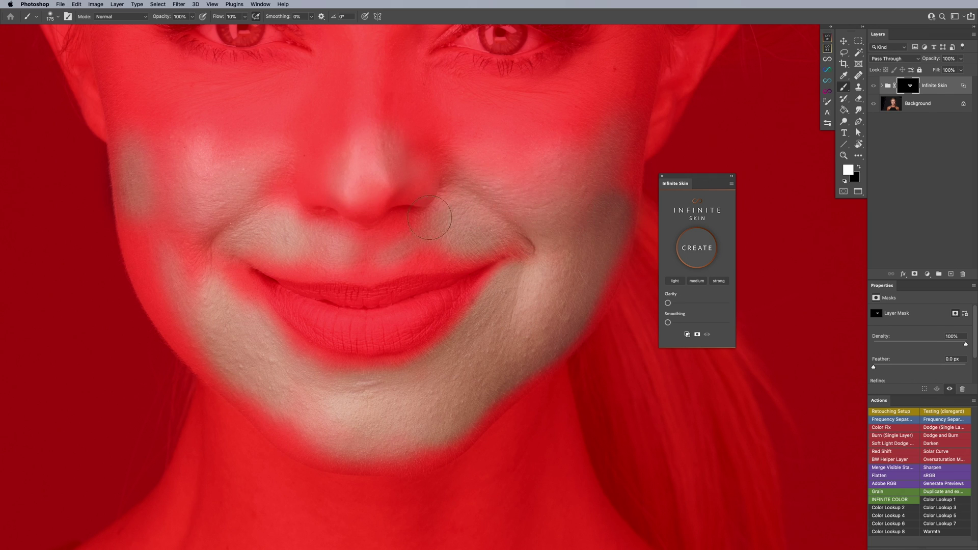
key(bracketleft)
key(bracketleft)
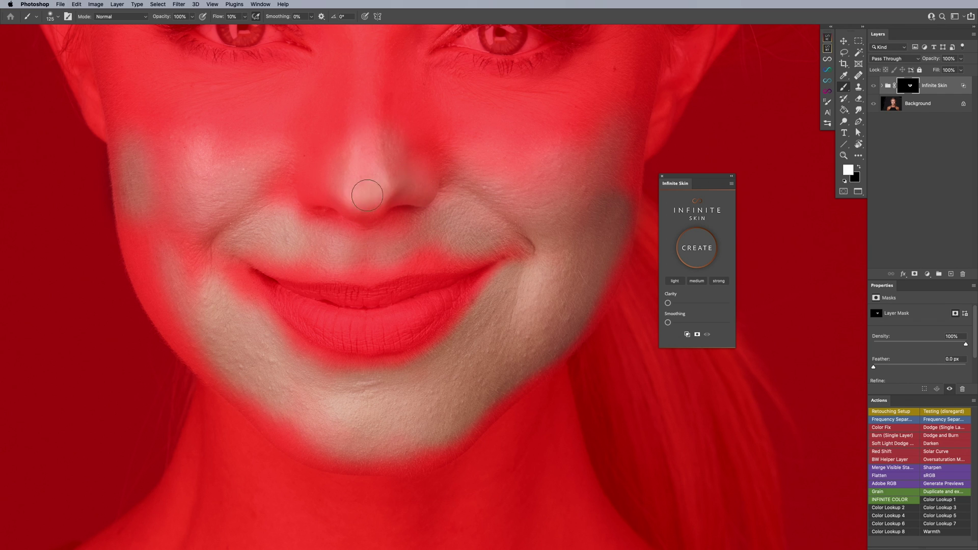
mouse_move(376, 191)
mouse_down()
mouse_move(331, 191)
mouse_move(350, 187)
mouse_up()
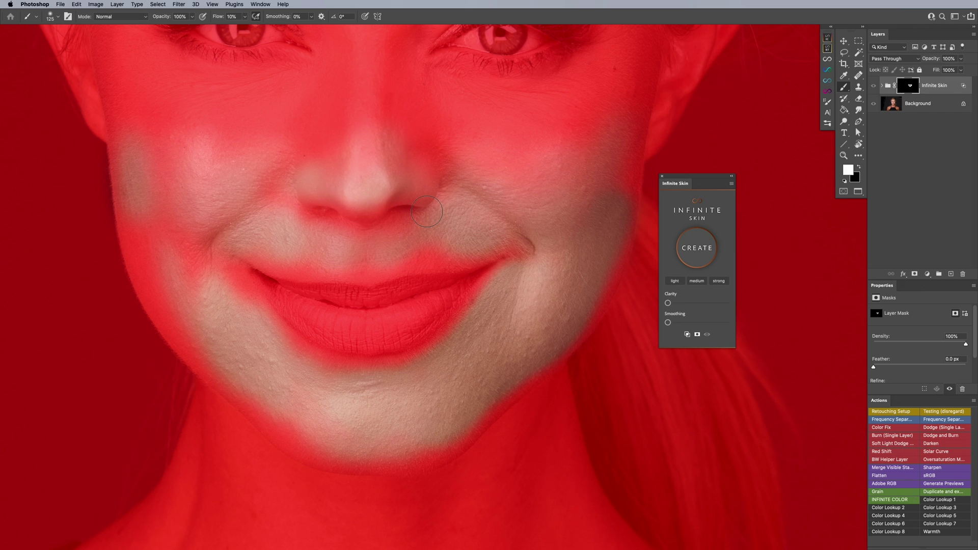
key(backslash)
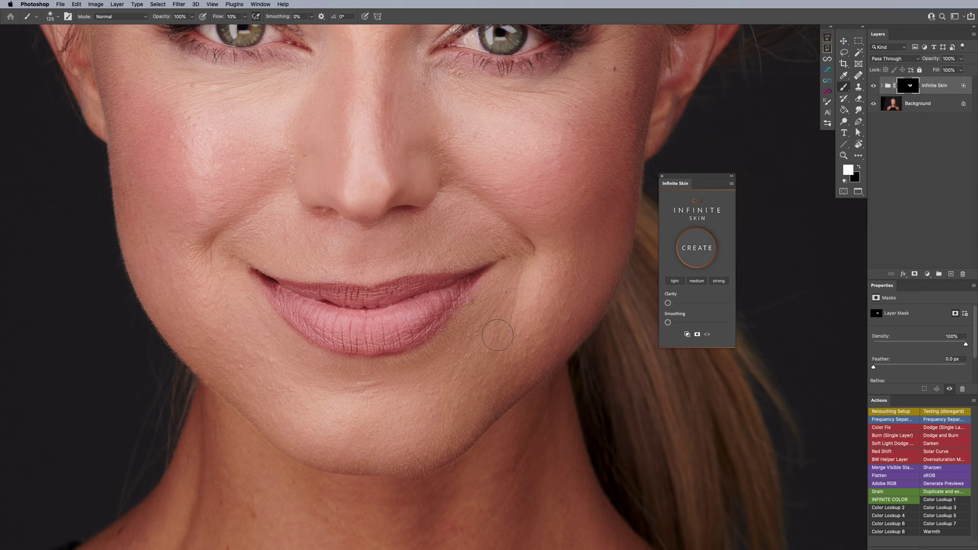
scroll(497, 334, up, 1)
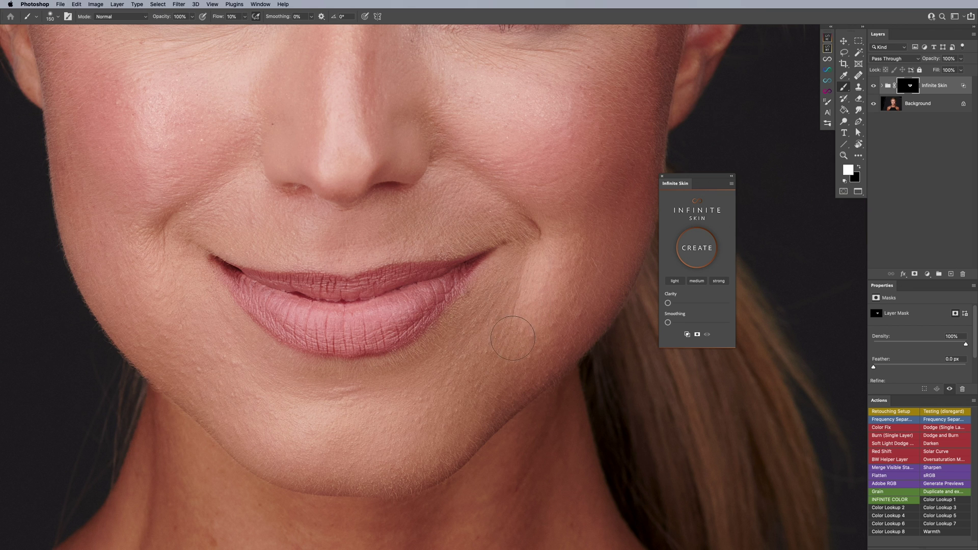
key(bracketleft)
key(bracketleft)
scroll(542, 330, up, 3)
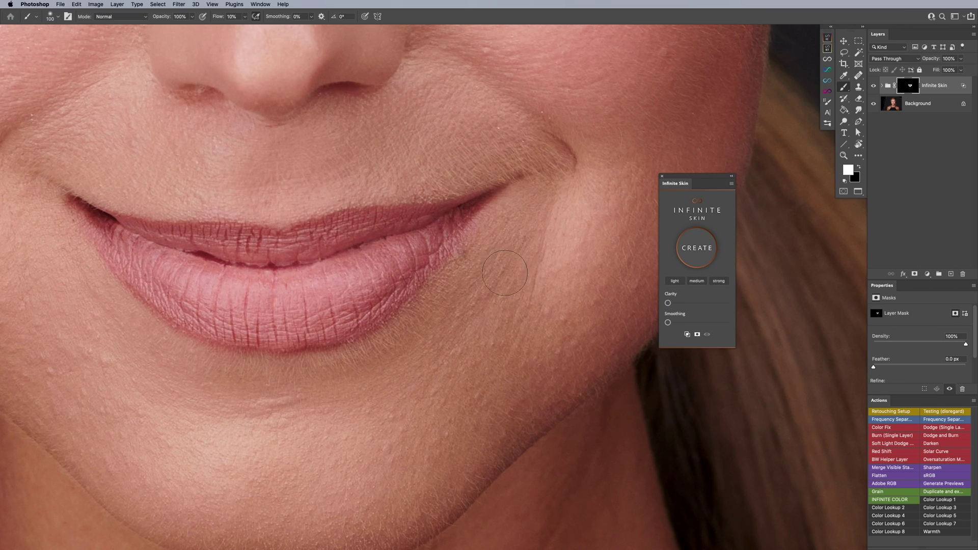
scroll(573, 255, down, 2)
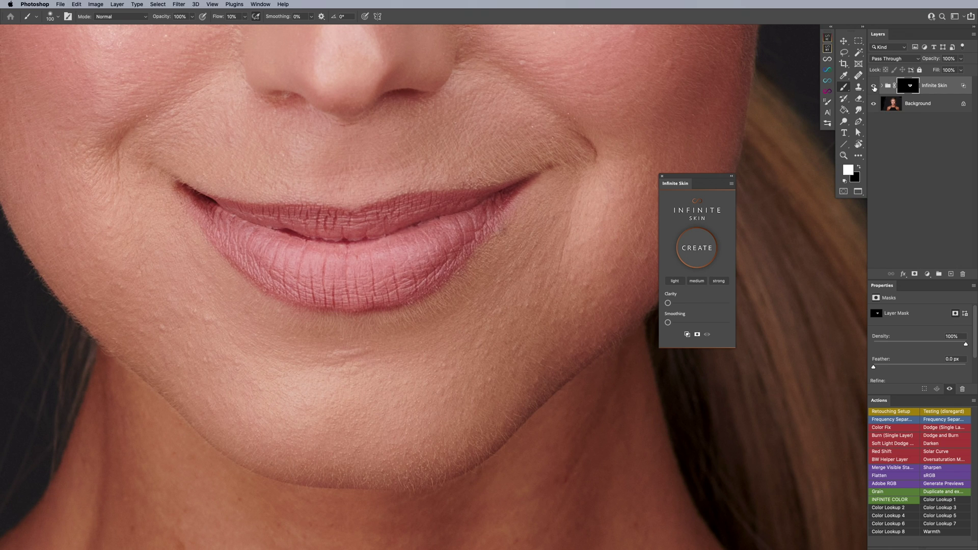
click(873, 87)
click(873, 87)
click(873, 87)
click(873, 87)
key(z)
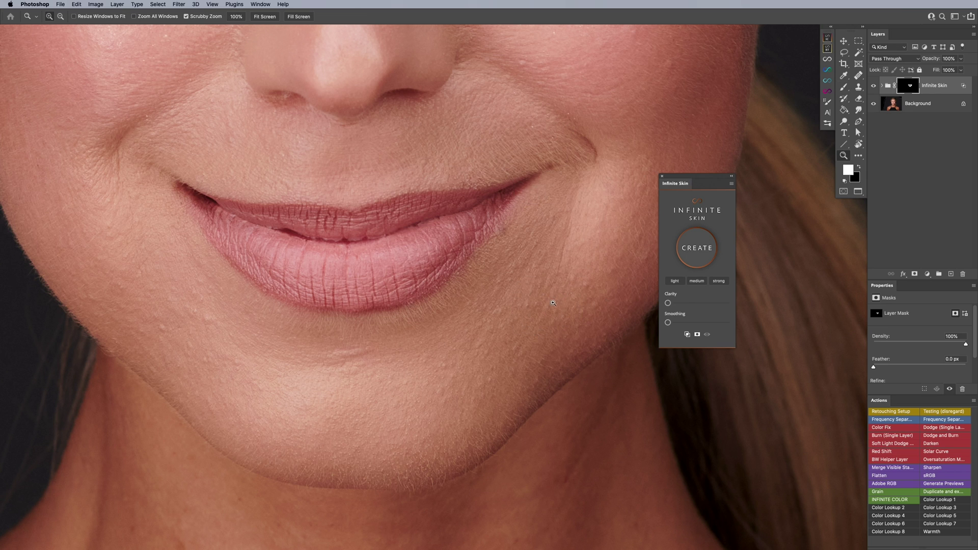
drag(520, 306, 576, 292)
key(super+minus)
key(b)
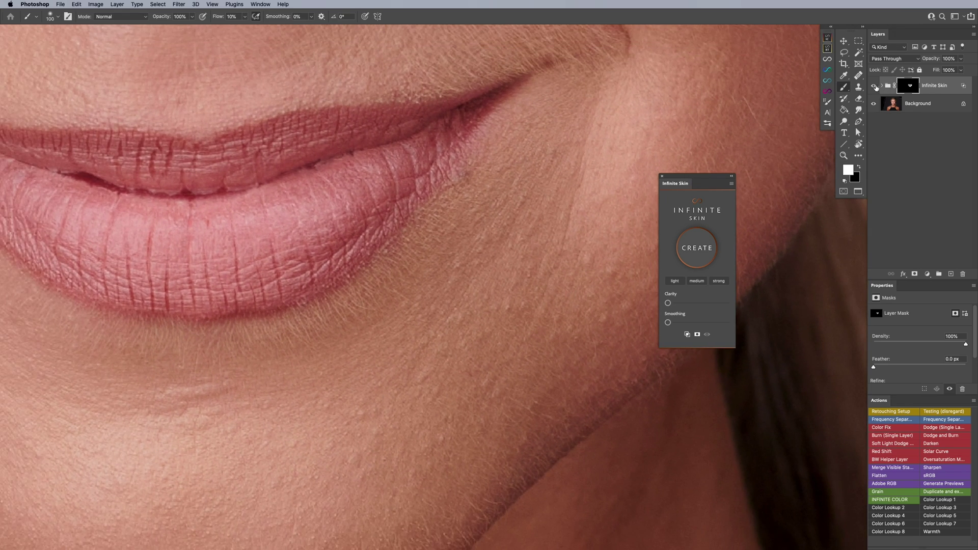
click(873, 86)
click(872, 85)
click(874, 86)
click(873, 87)
drag(334, 368, 445, 317)
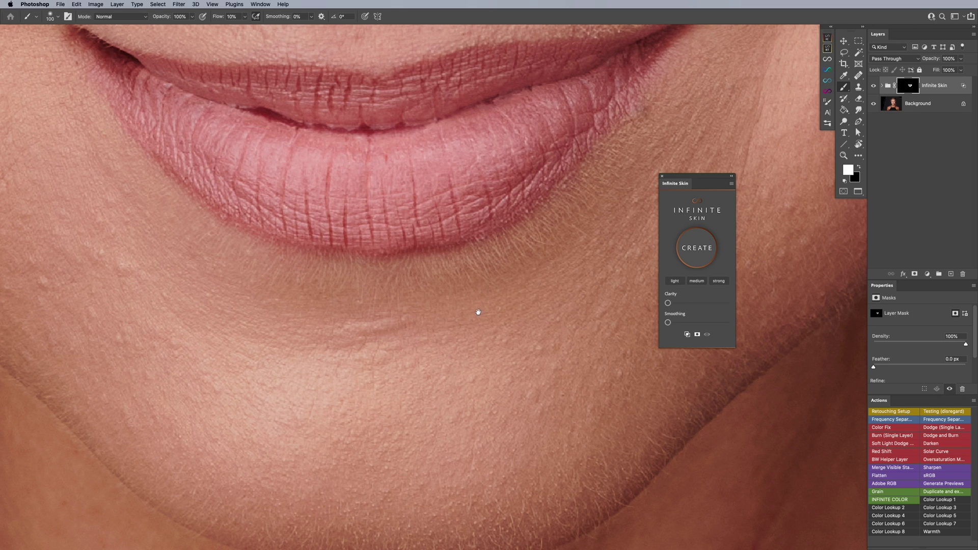
key(z)
drag(479, 312, 465, 316)
key(b)
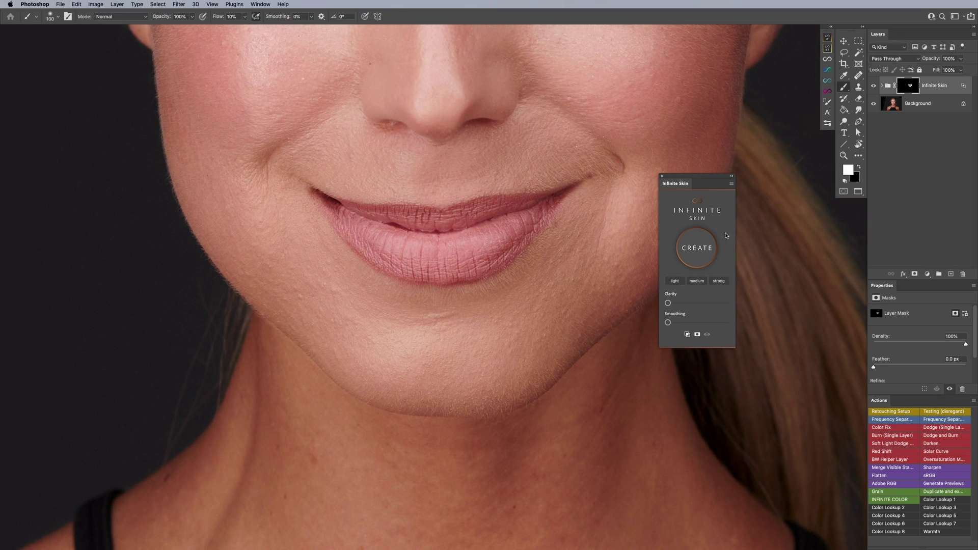
key(z)
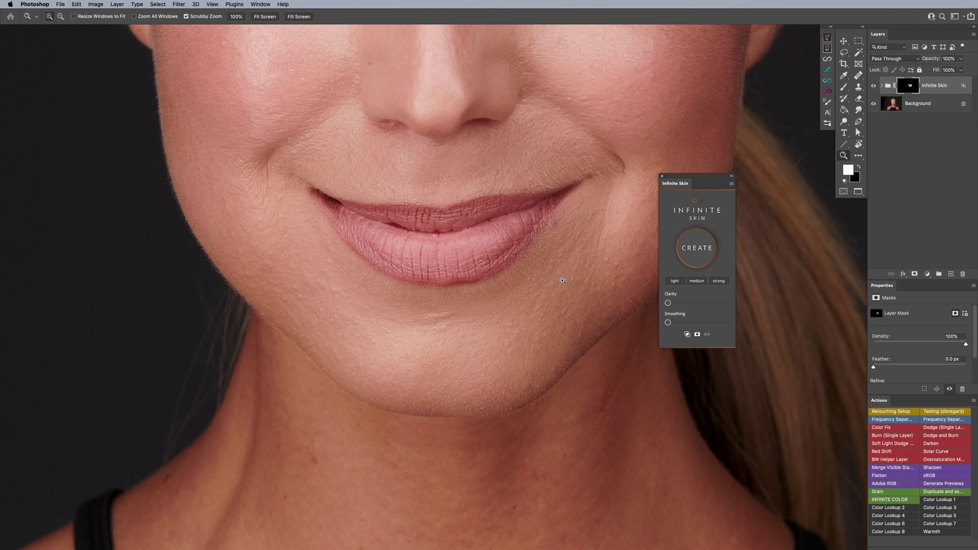
mouse_move(561, 264)
mouse_down()
mouse_move(565, 275)
mouse_move(544, 302)
mouse_up()
key(b)
key(z)
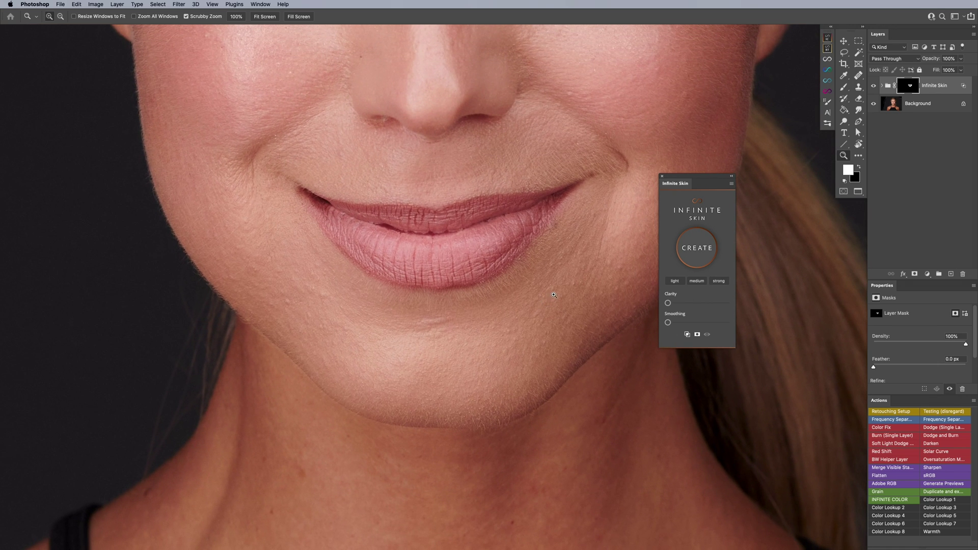
key(b)
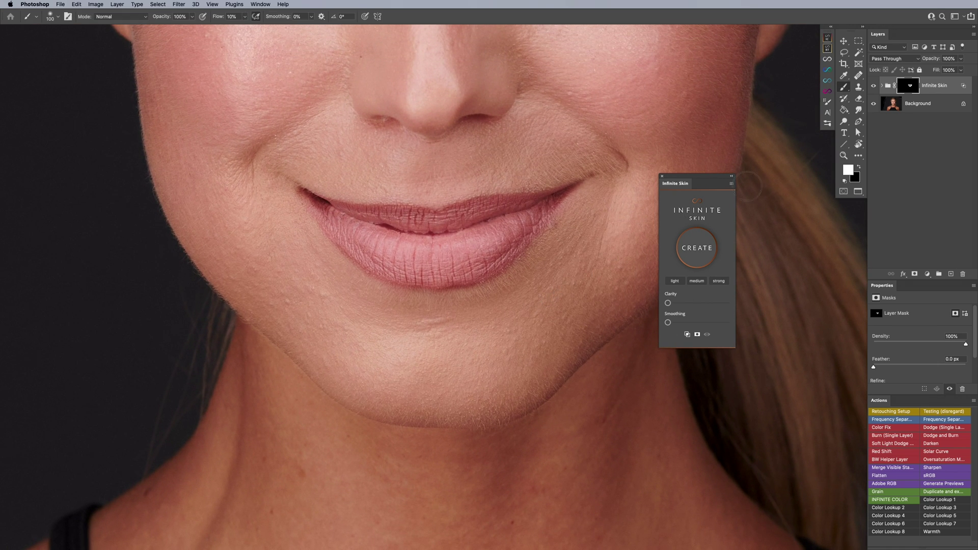
click(874, 86)
click(873, 87)
super+click(598, 310)
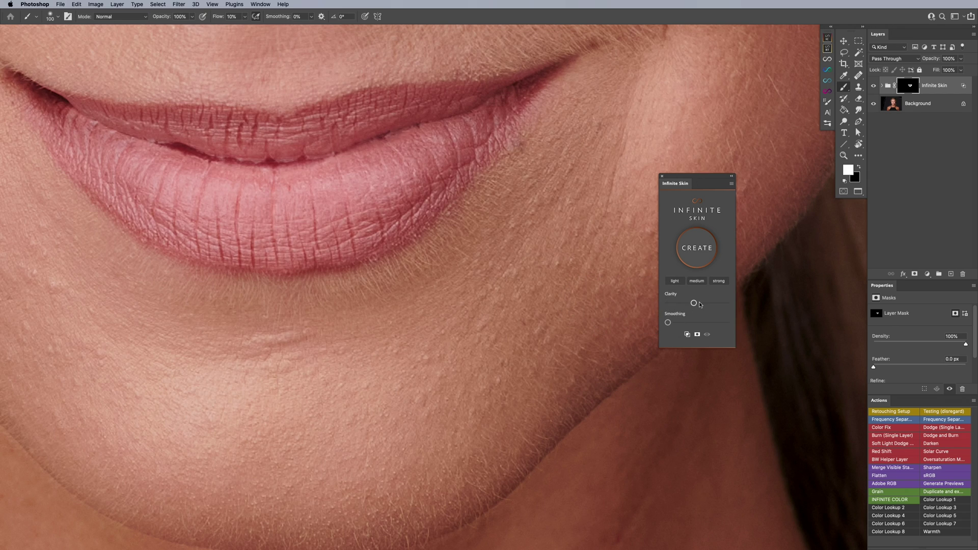
drag(717, 306, 725, 305)
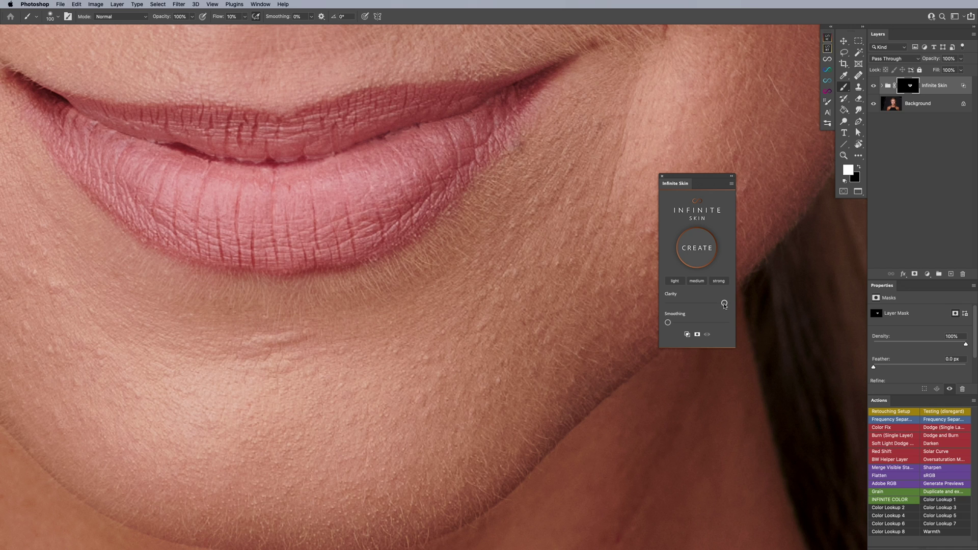
click(692, 304)
click(673, 305)
click(715, 303)
click(682, 305)
click(712, 303)
click(682, 305)
click(717, 304)
click(673, 304)
click(719, 304)
click(672, 305)
click(678, 304)
mouse_move(714, 304)
mouse_down()
mouse_move(676, 304)
mouse_move(716, 305)
mouse_up()
drag(716, 305, 668, 304)
click(681, 303)
drag(672, 305, 660, 308)
alt+super+click(575, 331)
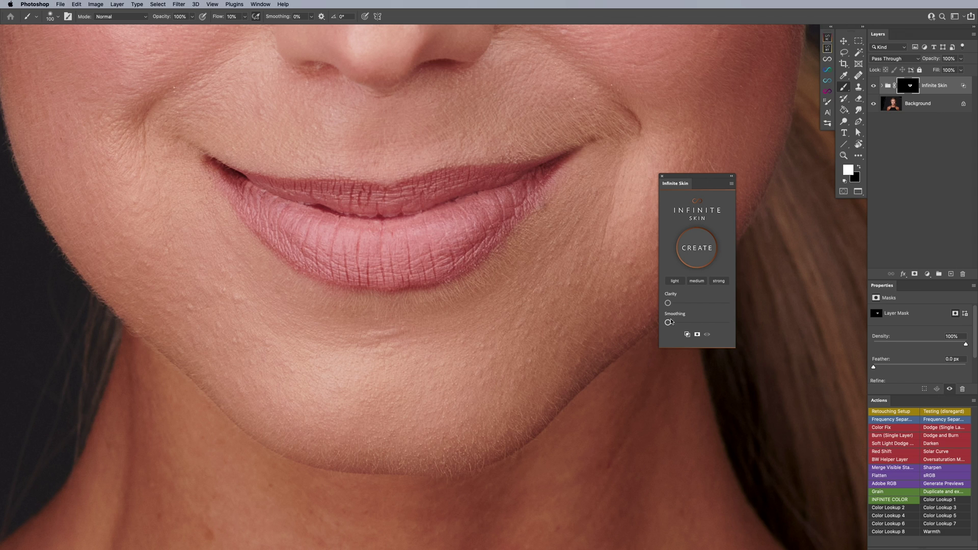
Compare Smoothing amounts and toggle the Infinite Skin group's visibility, ending at minimum Smoothing.
drag(685, 324, 721, 323)
click(873, 87)
click(873, 86)
click(693, 323)
drag(694, 323, 668, 323)
click(727, 324)
click(668, 322)
Zoom out to show the whole face and retest Smoothing from maximum back to minimum.
key(z)
mouse_move(585, 315)
mouse_down()
mouse_move(566, 324)
mouse_move(607, 316)
mouse_up()
key(b)
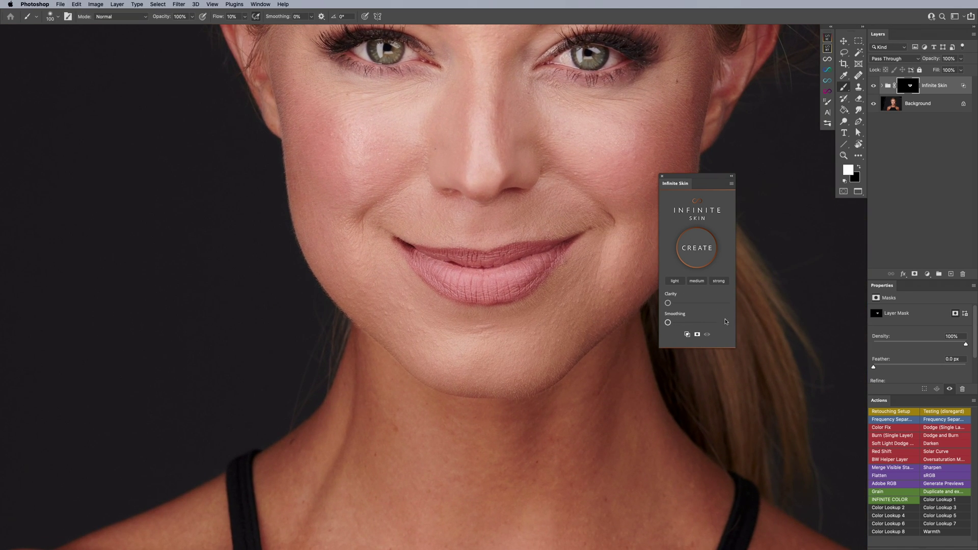
click(726, 323)
click(670, 323)
key(bracketleft)
key(bracketleft)
key(bracketleft)
key(bracketleft)
click(713, 322)
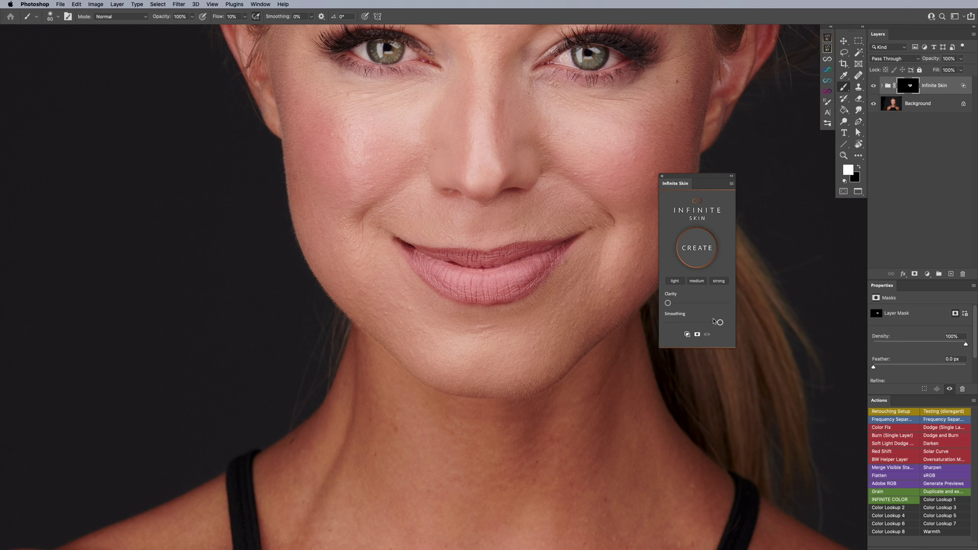
click(671, 323)
click(720, 323)
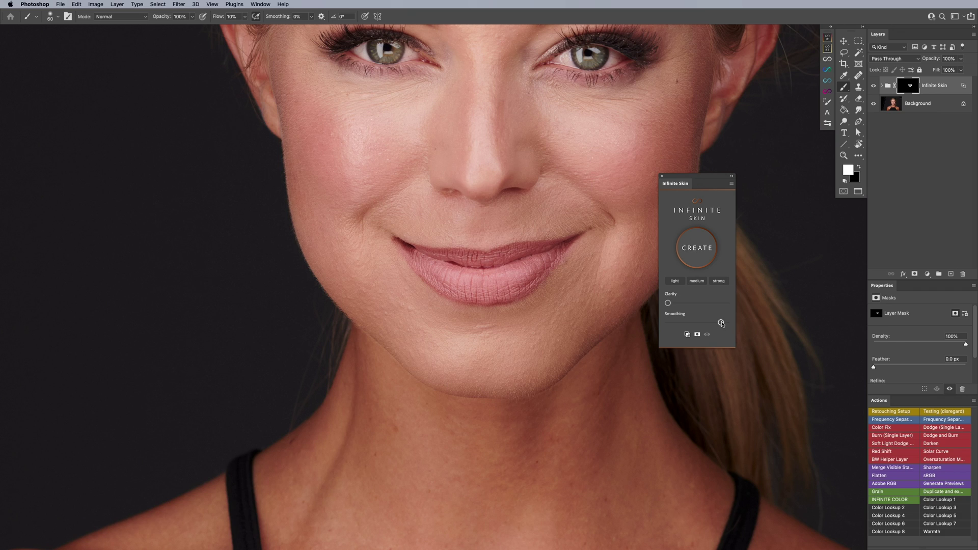
click(671, 322)
Test Clarity and Smoothing extremes, leave both at zero, and hide the Infinite Skin group.
click(728, 303)
click(668, 303)
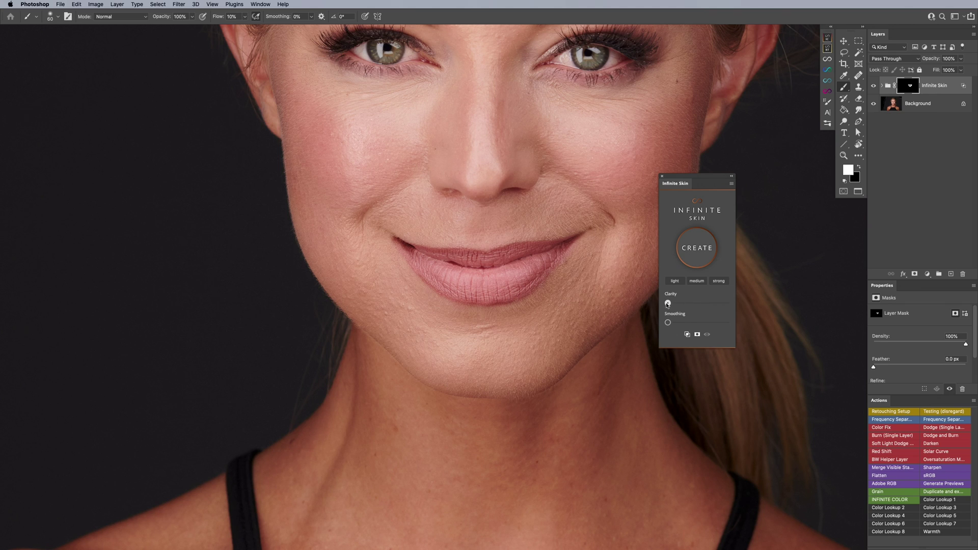
click(721, 323)
click(670, 323)
drag(670, 325, 667, 324)
click(874, 86)
Show the Infinite Skin group again and add a blank Layer 1 above it.
click(872, 87)
click(950, 274)
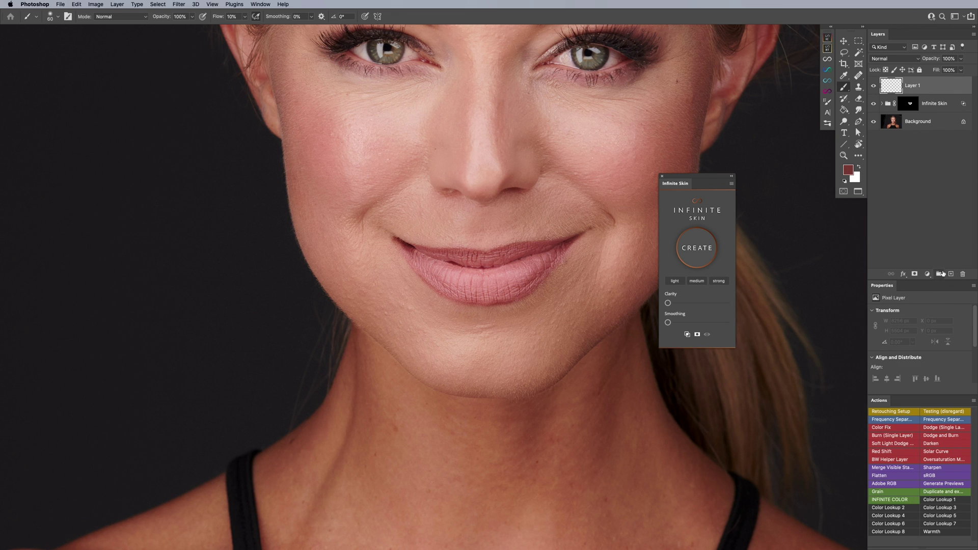
click(607, 290)
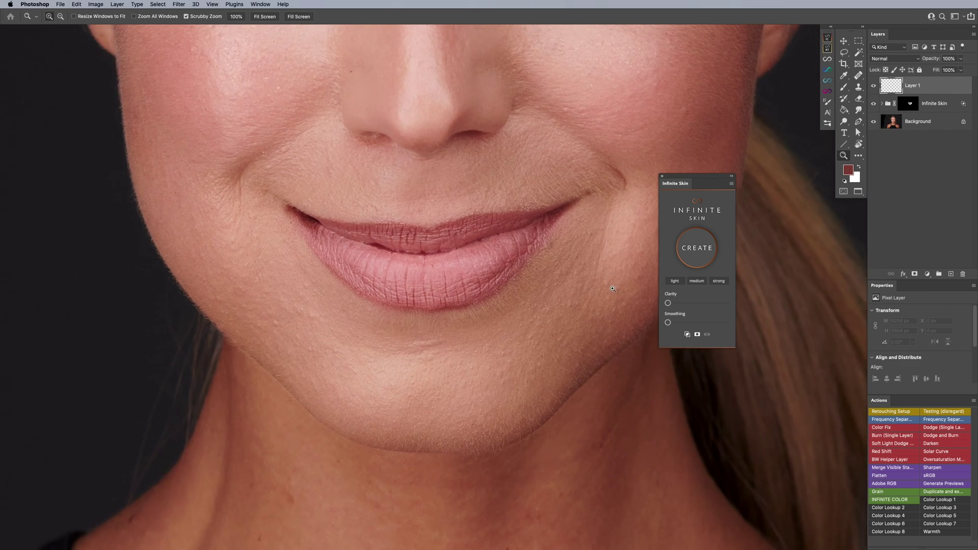
drag(680, 183, 786, 249)
Heal five blemishes beside the chin on Layer 1 with the Healing Brush.
key(j)
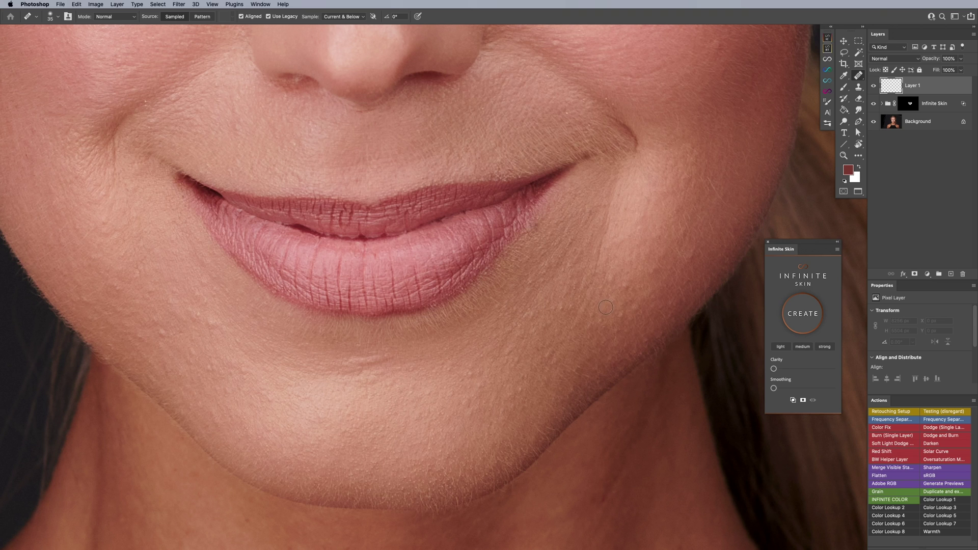
drag(514, 382, 532, 353)
click(533, 354)
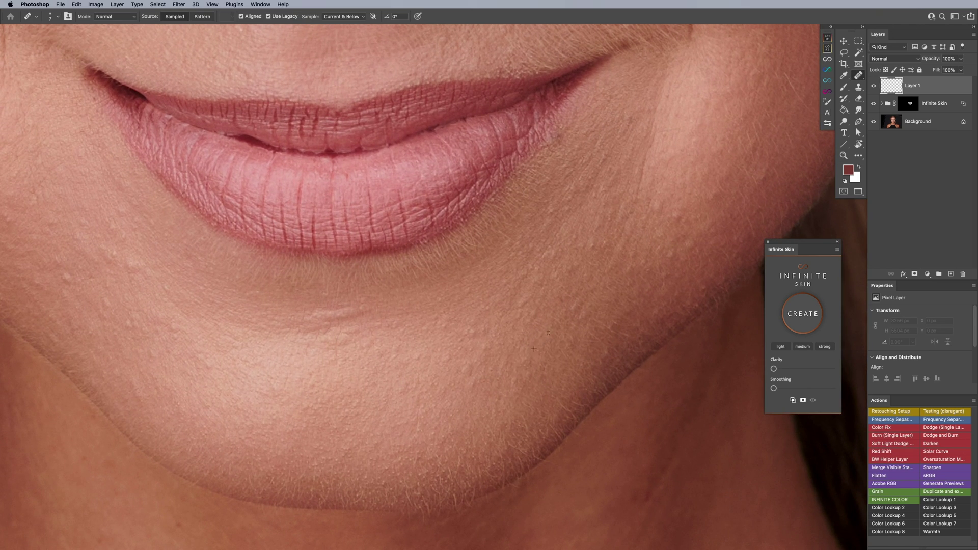
drag(549, 330, 546, 326)
drag(468, 363, 479, 390)
drag(571, 311, 566, 307)
click(578, 263)
click(597, 236)
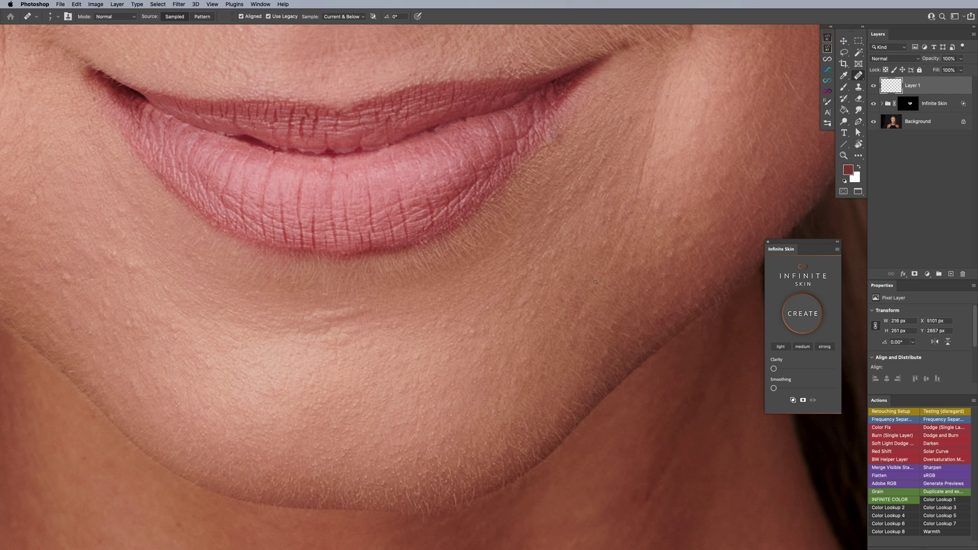
key(z)
alt+click(572, 338)
alt+click(571, 337)
alt+click(569, 336)
alt+click(566, 334)
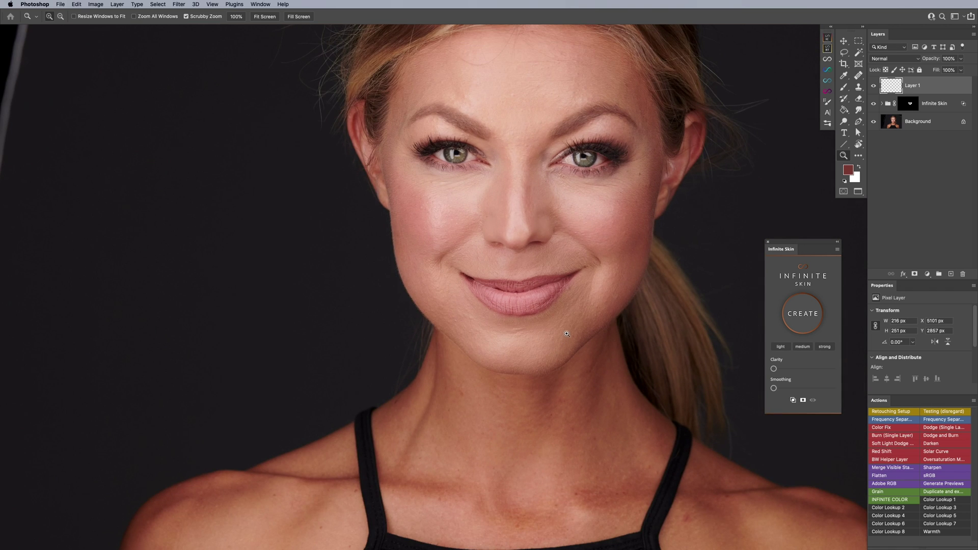
key(j)
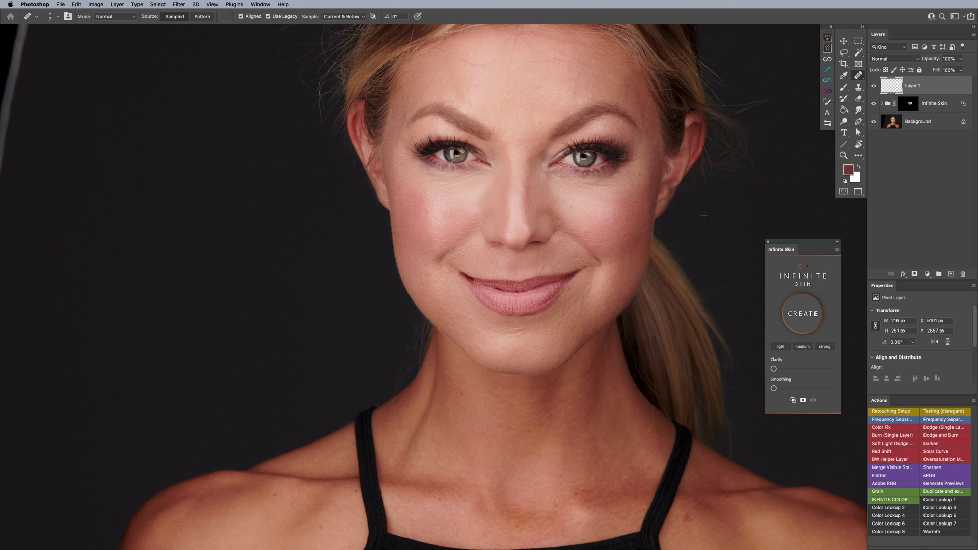
key(z)
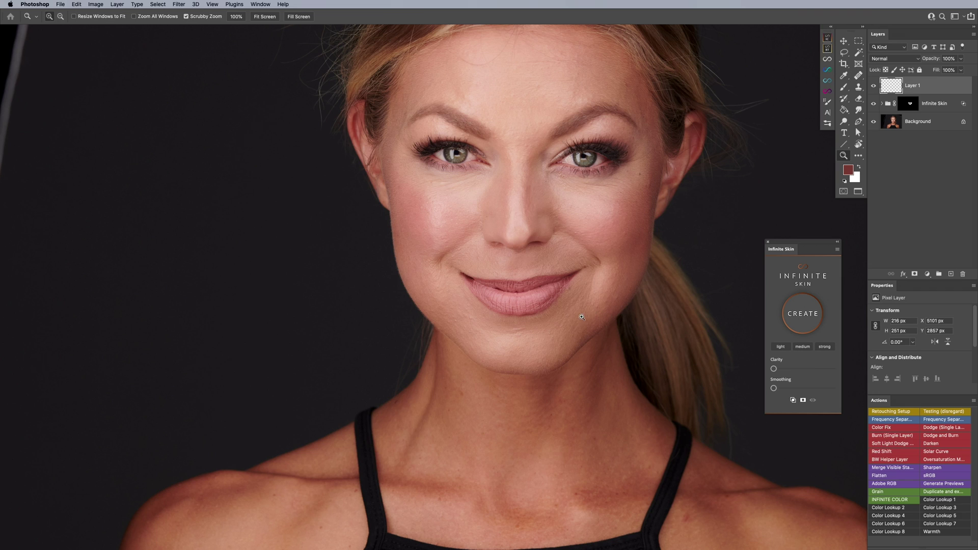
mouse_move(600, 315)
mouse_down()
mouse_move(642, 320)
mouse_move(600, 324)
mouse_move(585, 343)
mouse_move(594, 338)
mouse_up()
key(j)
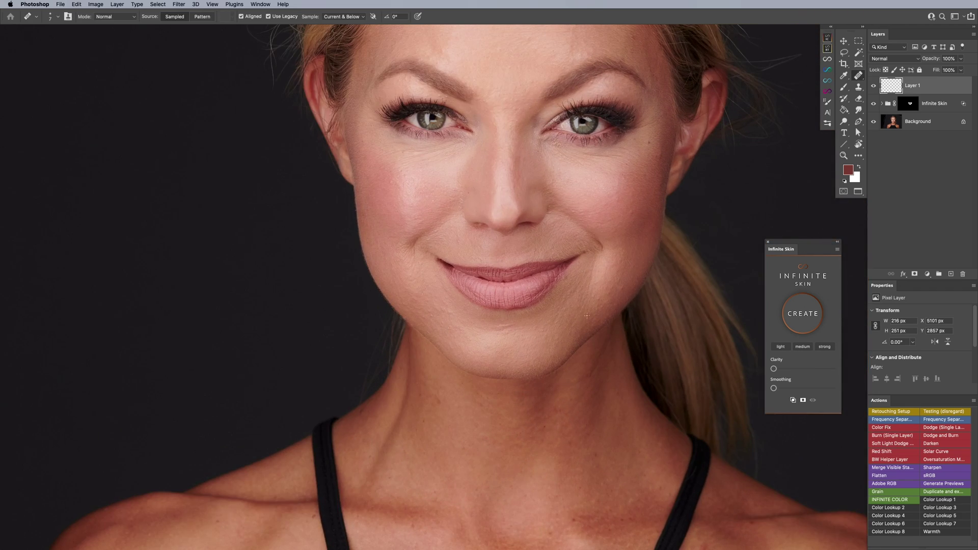